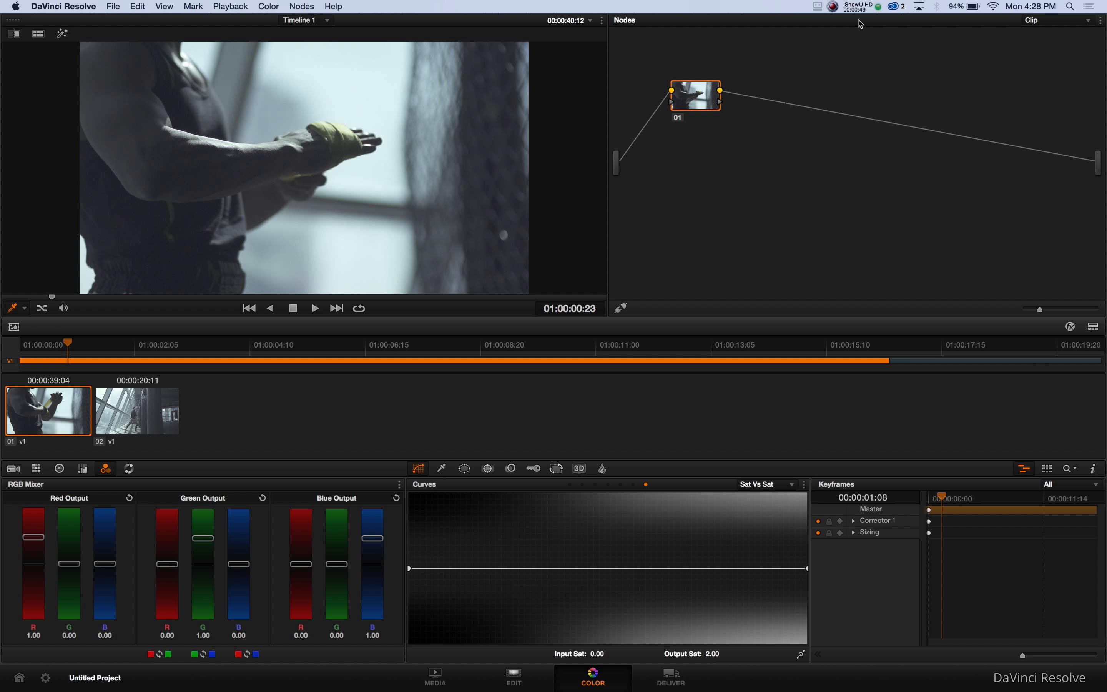
Review the clip, then give node 01 the Kino35 ORIG STANDARD WB 3D LUT from 3 ORIGINAL
key("space")
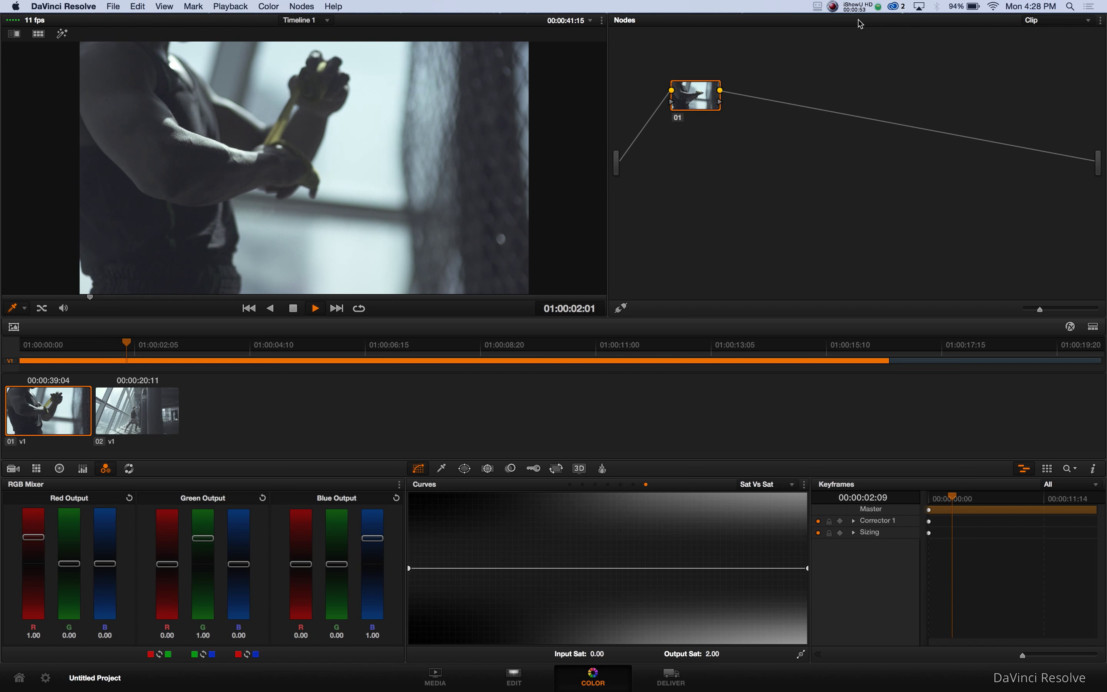
key("space")
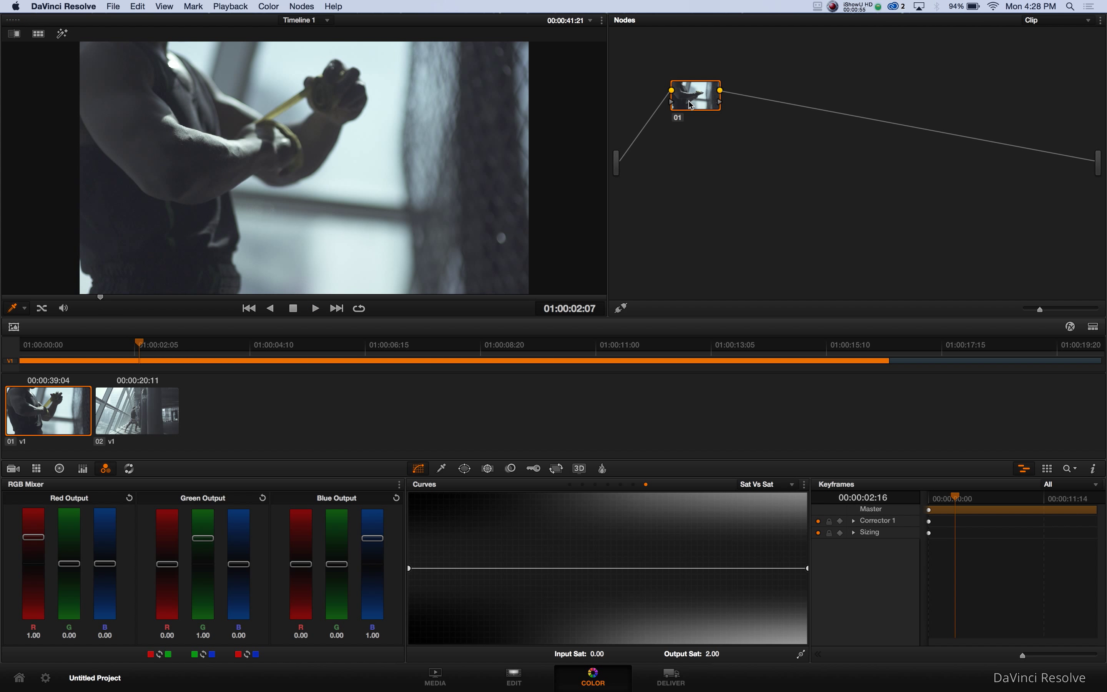
right_click(691, 105)
mouse_move(717, 211)
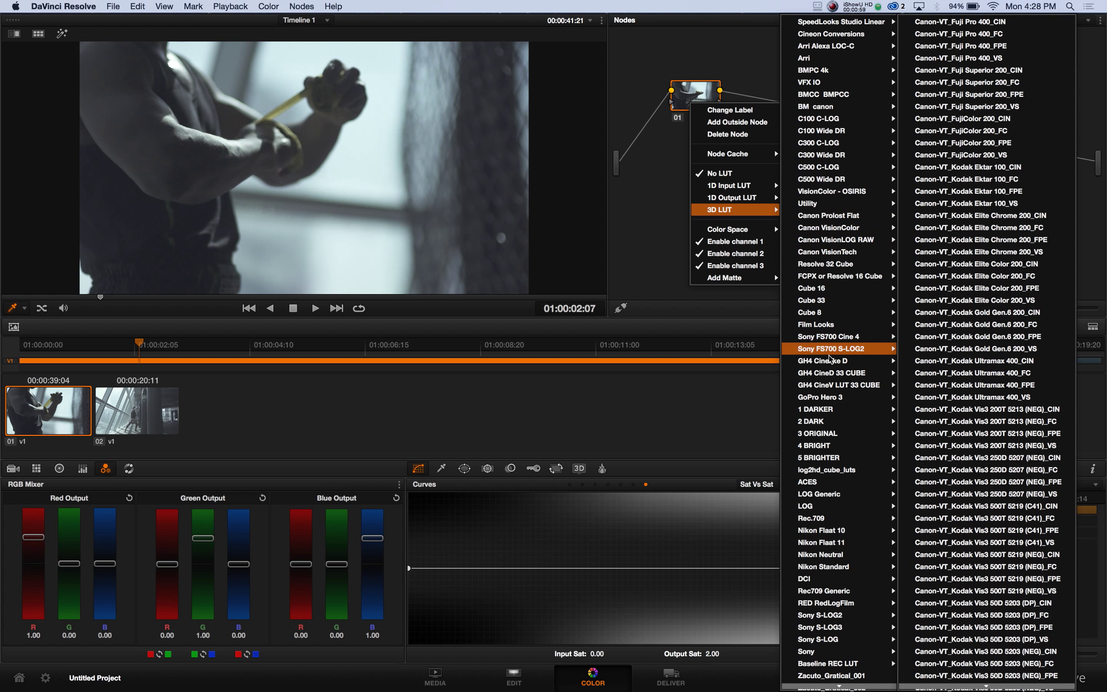
mouse_move(823, 412)
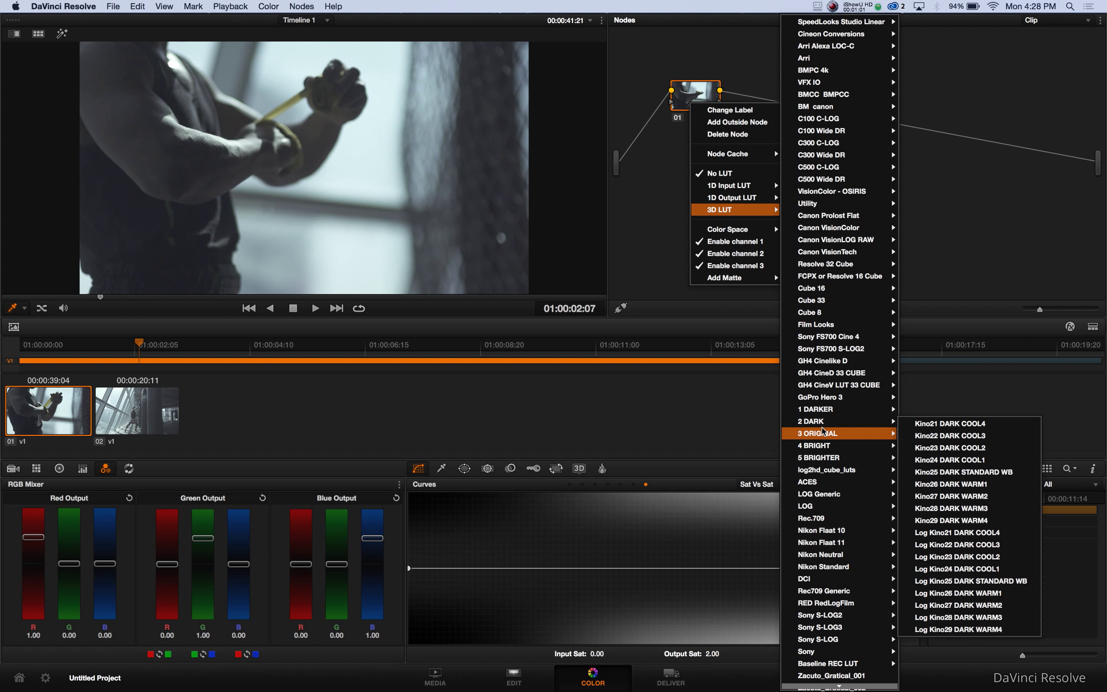
mouse_move(824, 432)
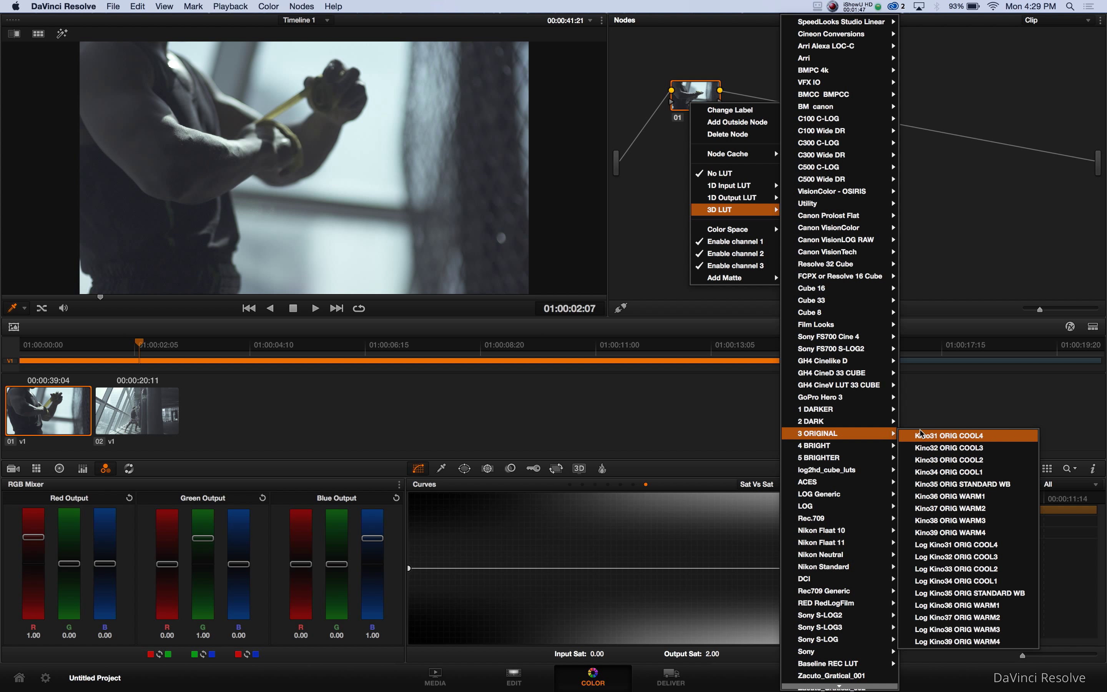
left_click(951, 484)
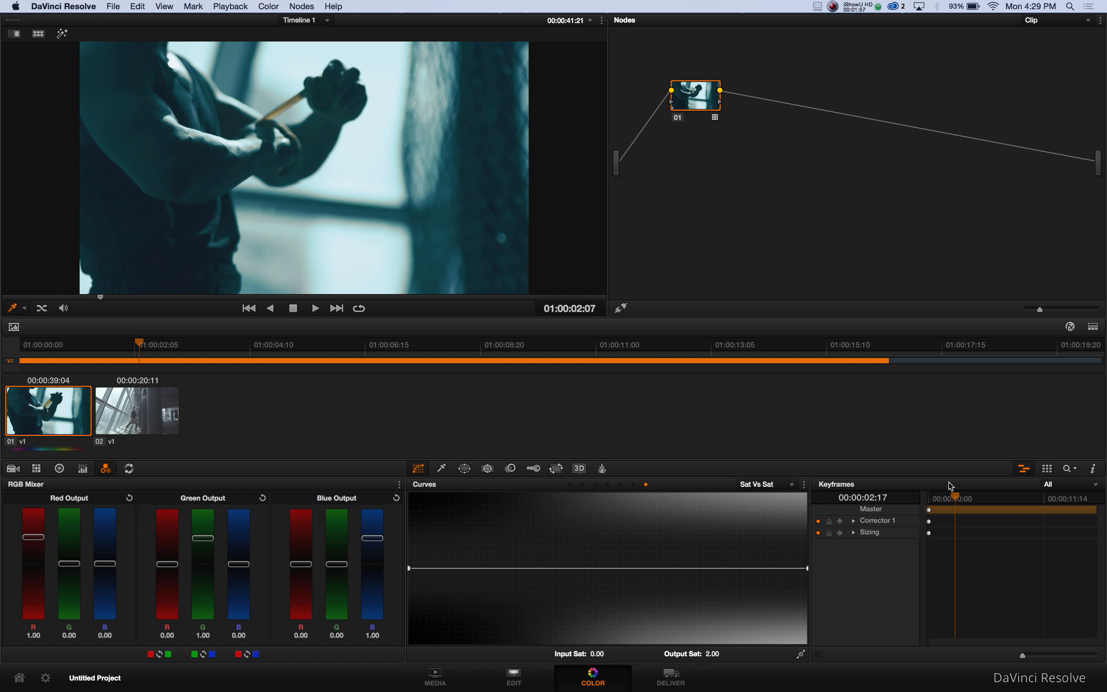
right_click(697, 105)
mouse_move(741, 213)
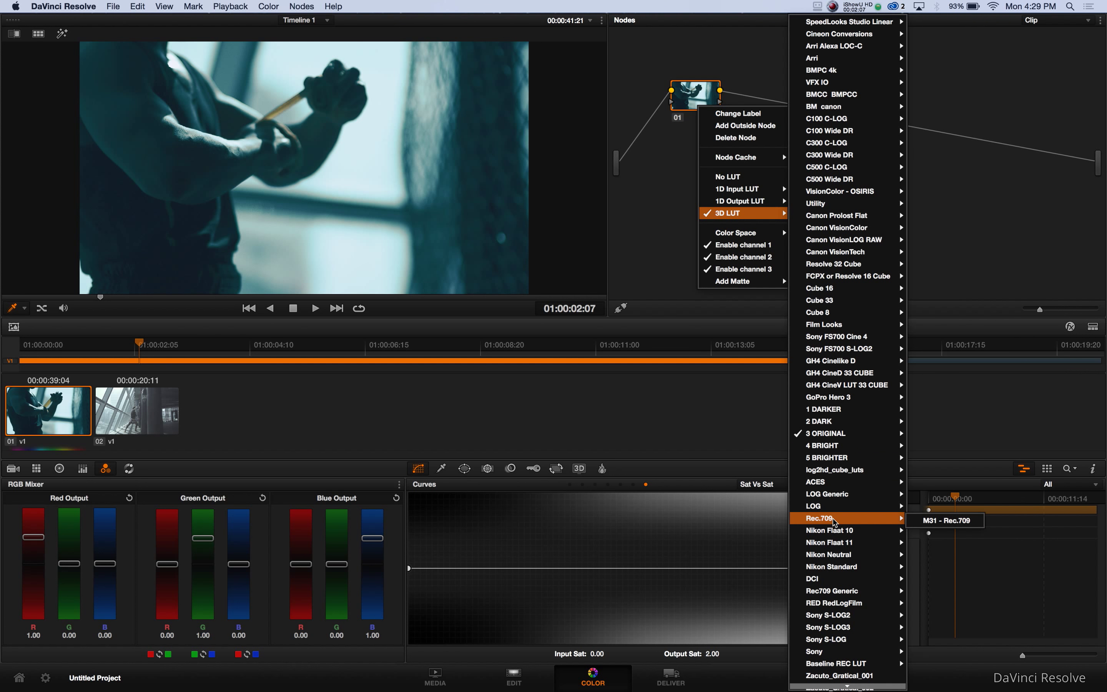
left_click(929, 521)
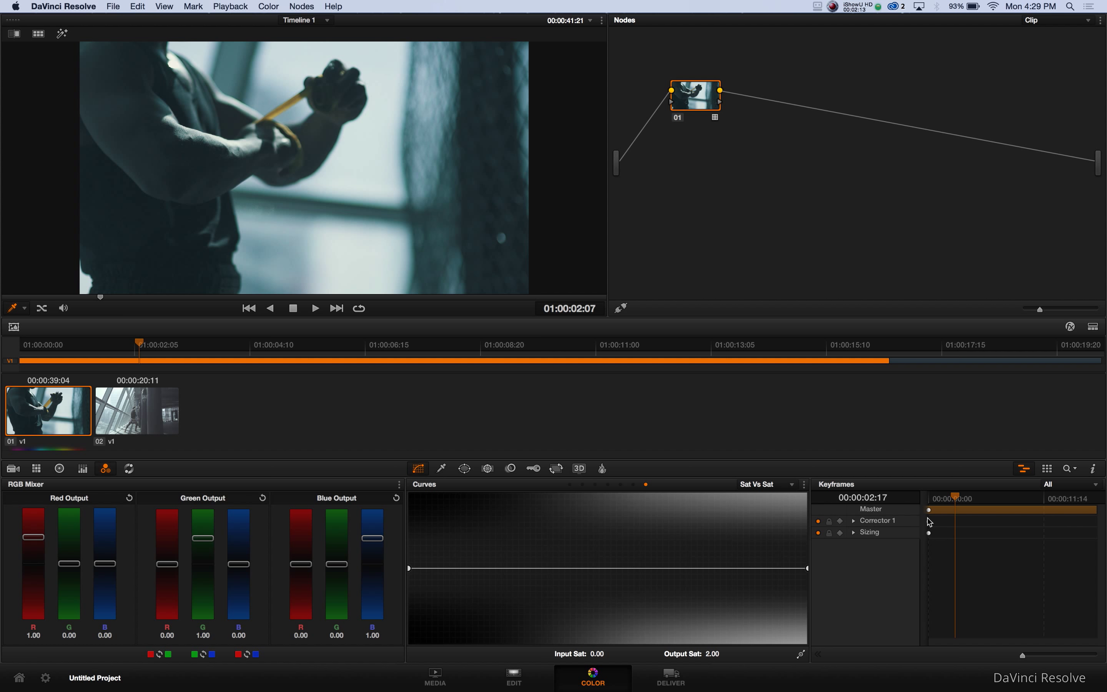
left_click(138, 7)
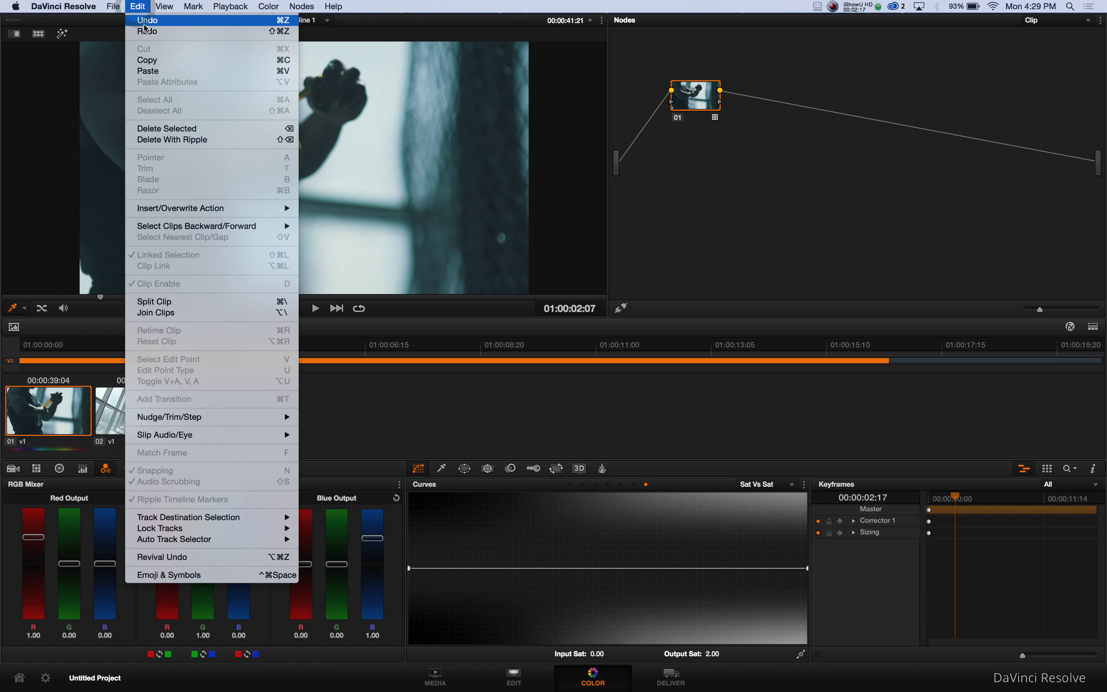
left_click(145, 21)
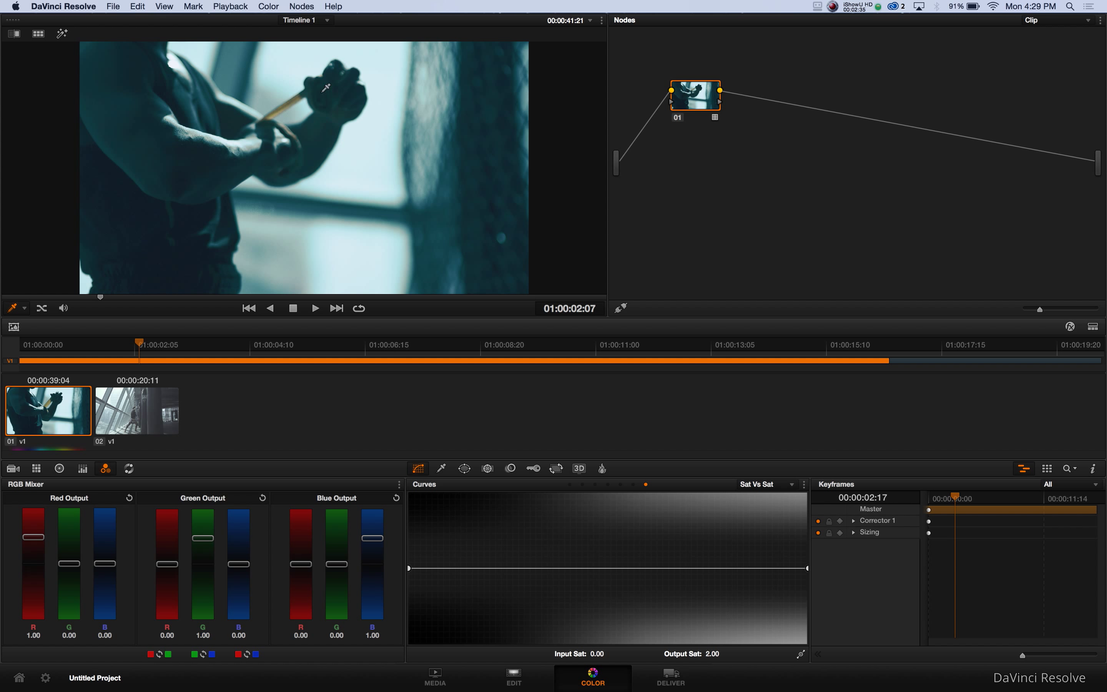
Replace node 01's LUT with Kino22 DARK COOL3 and play back the darker grade
right_click(696, 106)
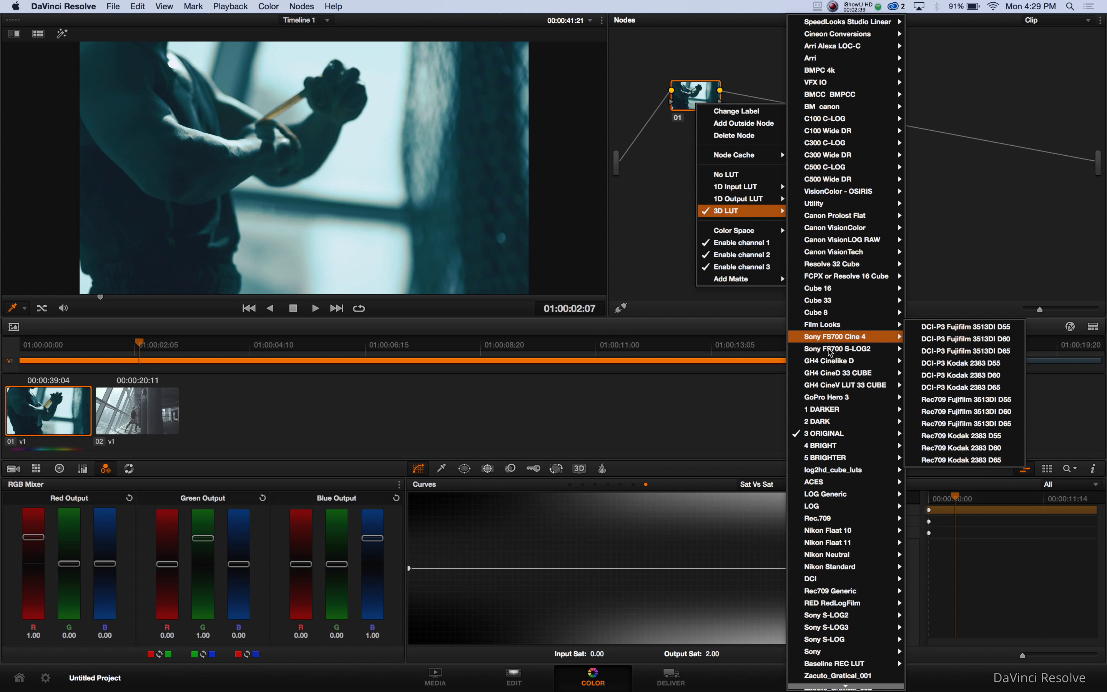
mouse_move(823, 451)
mouse_move(825, 422)
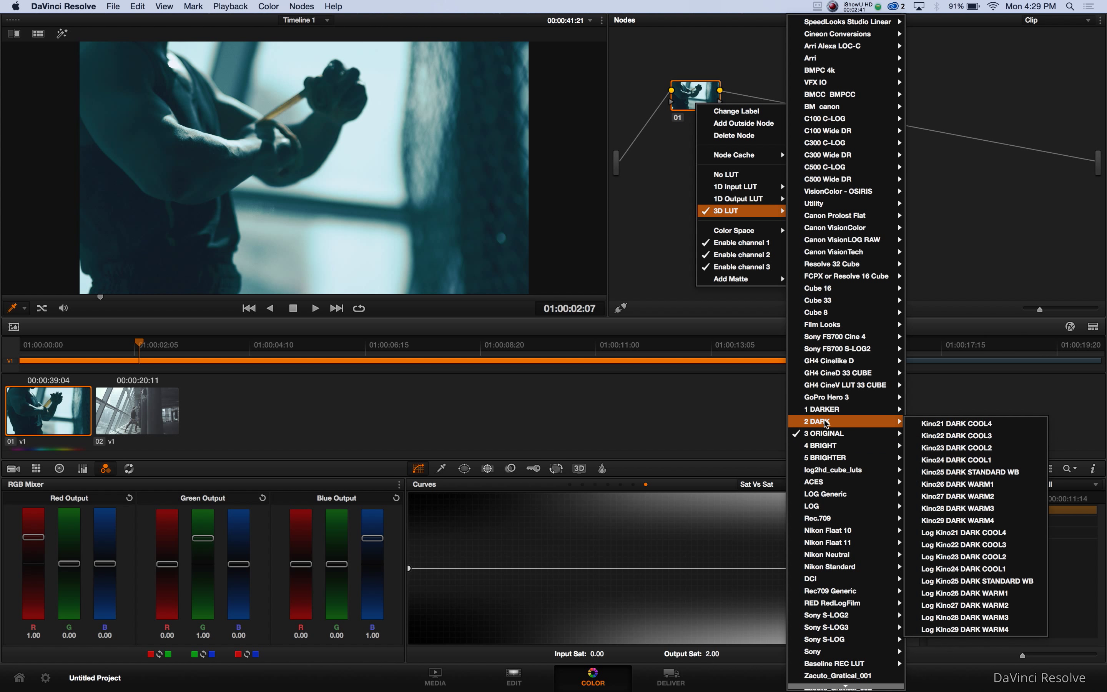
left_click(955, 436)
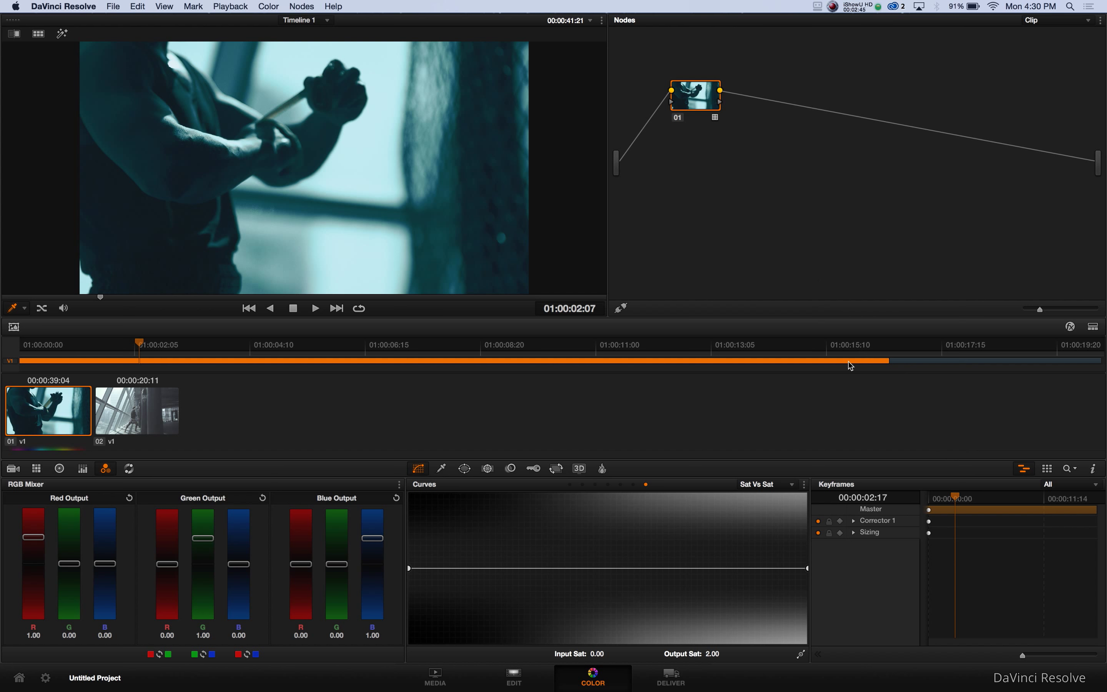
key("space")
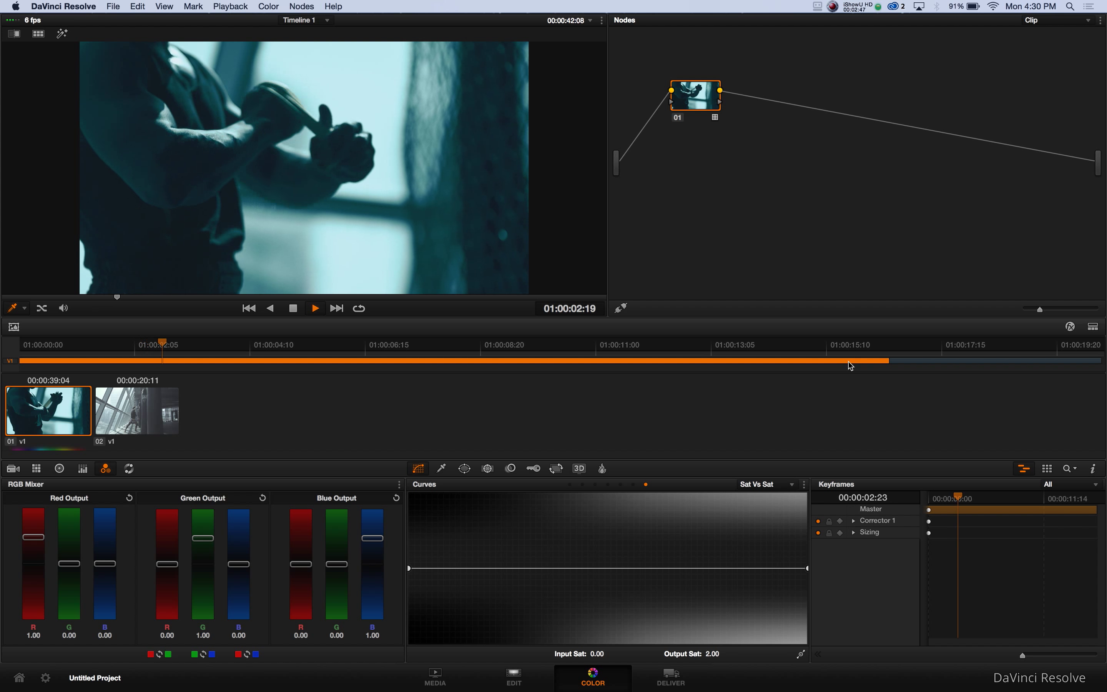
key("space")
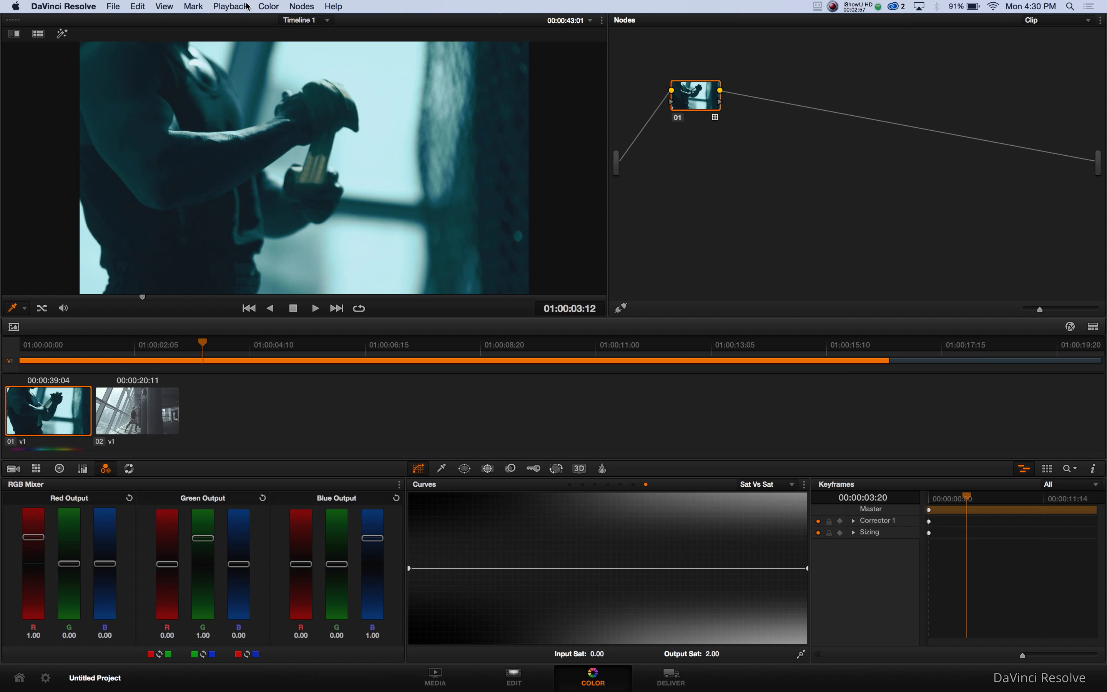
Reset all grades and nodes, then add two serial nodes after node 01
left_click(268, 6)
left_click(282, 44)
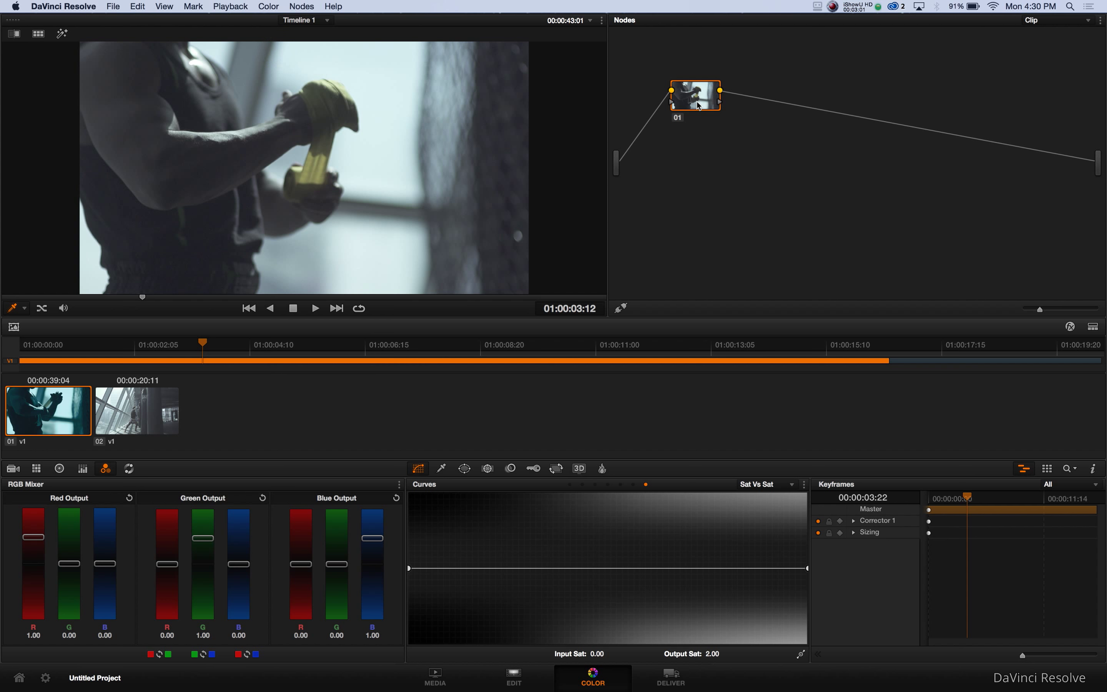
left_click_drag(699, 93, 667, 90)
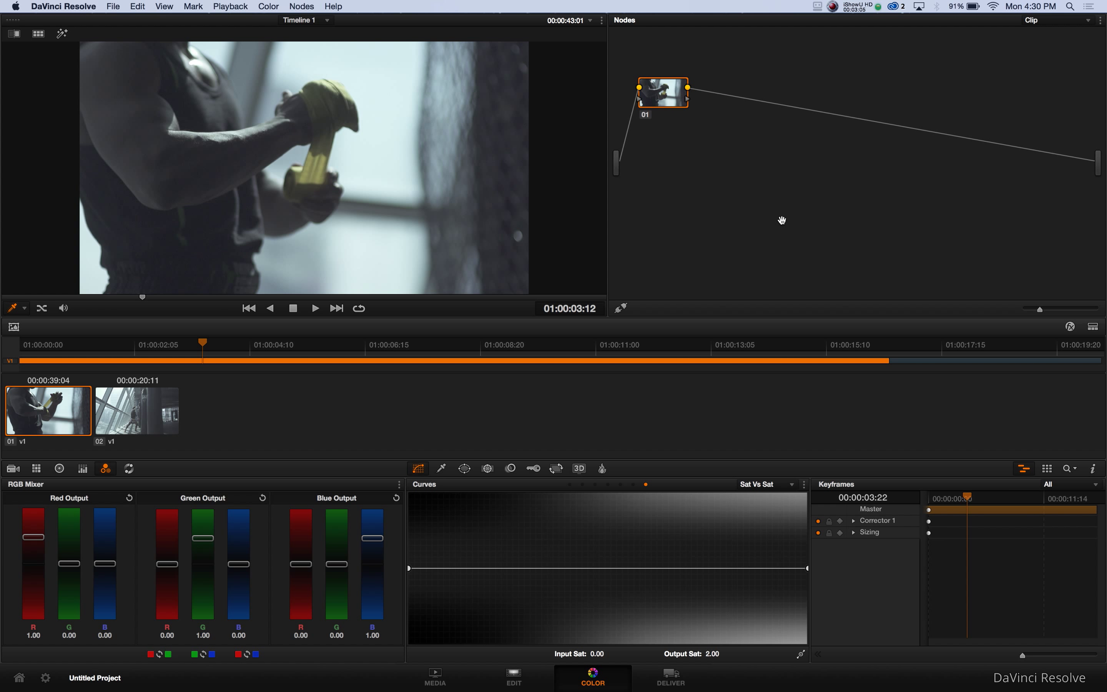
key("alt+s")
key("alt+s")
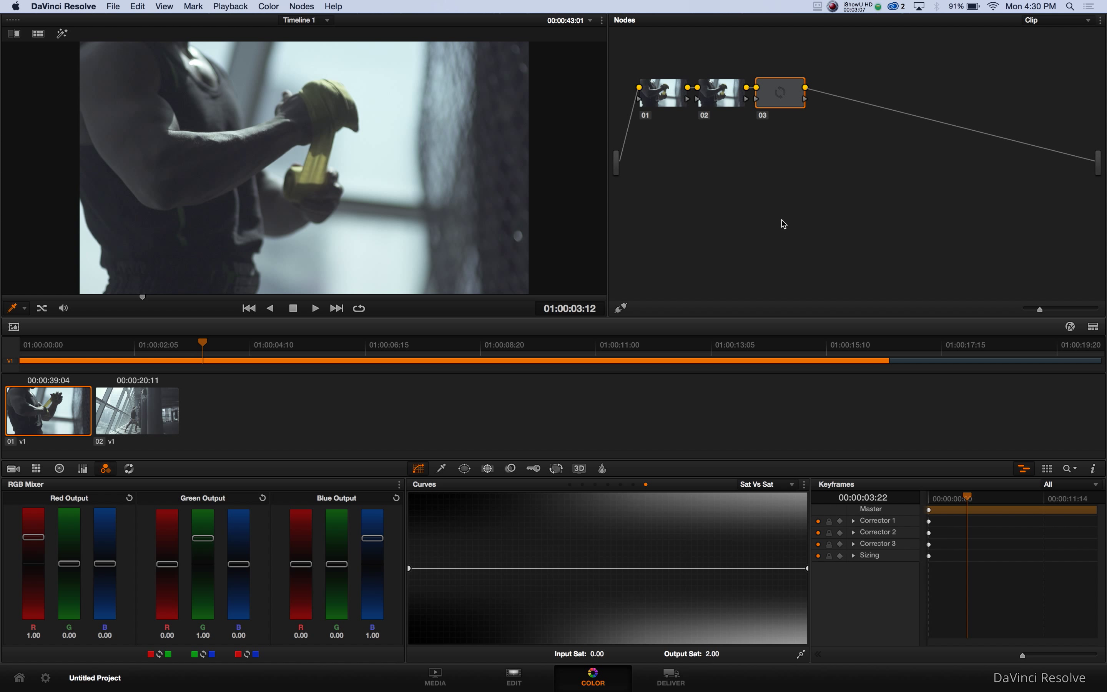
Apply the Kino36 ORIG WARM1 3D LUT to node 03
right_click(780, 101)
mouse_move(803, 202)
mouse_move(913, 433)
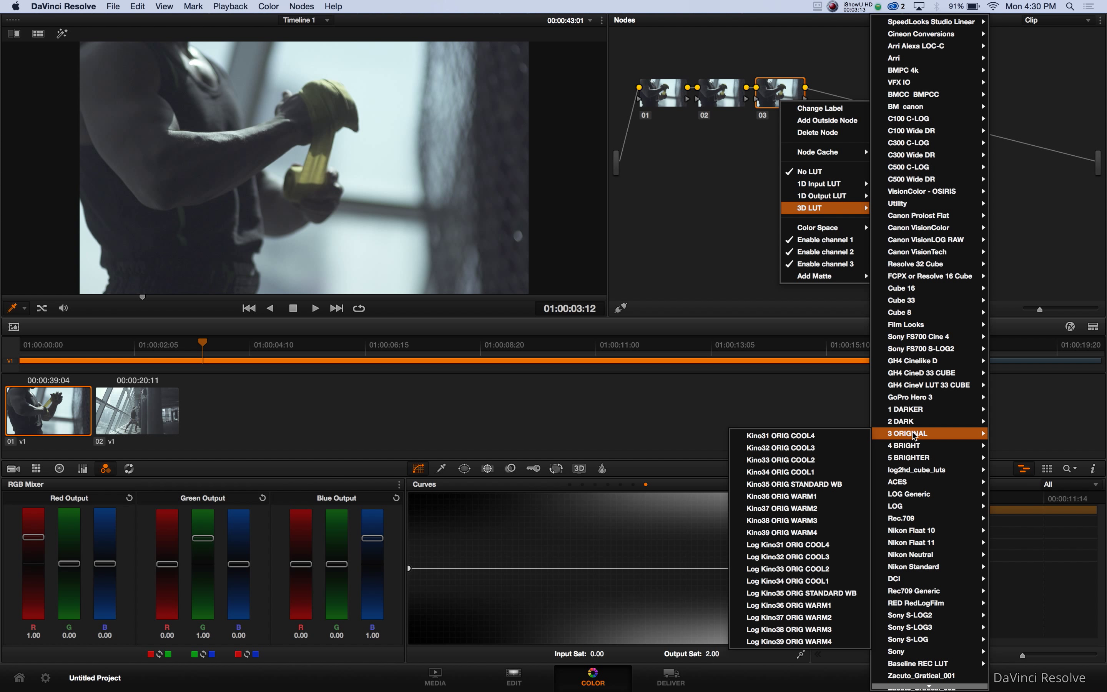
left_click(791, 496)
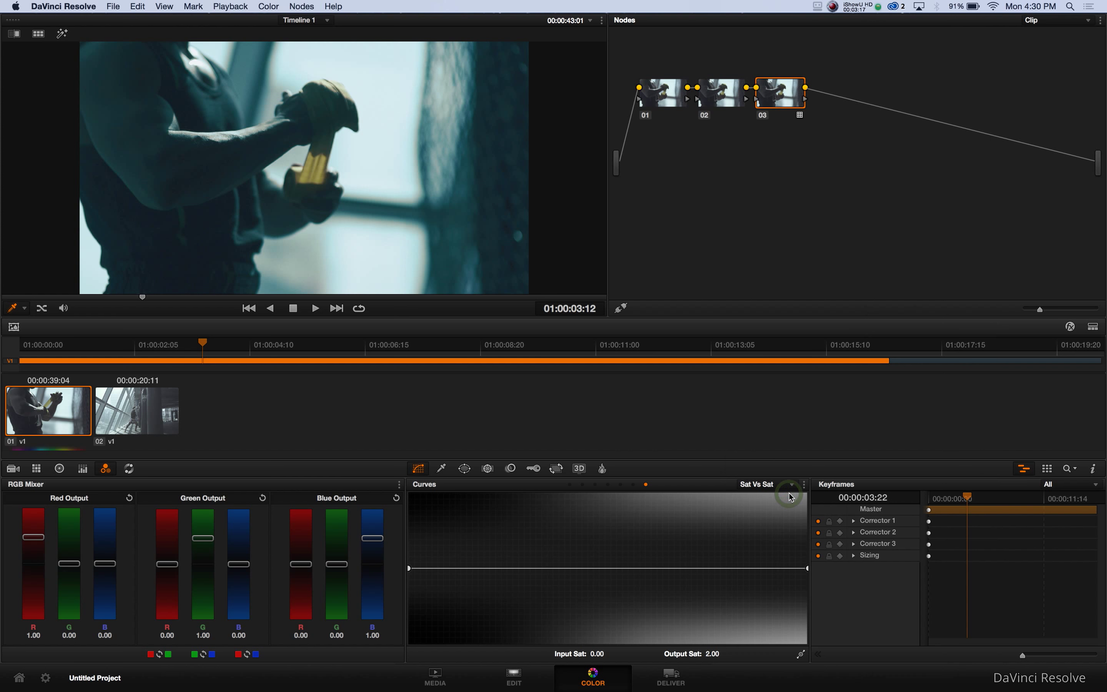
left_click(670, 96)
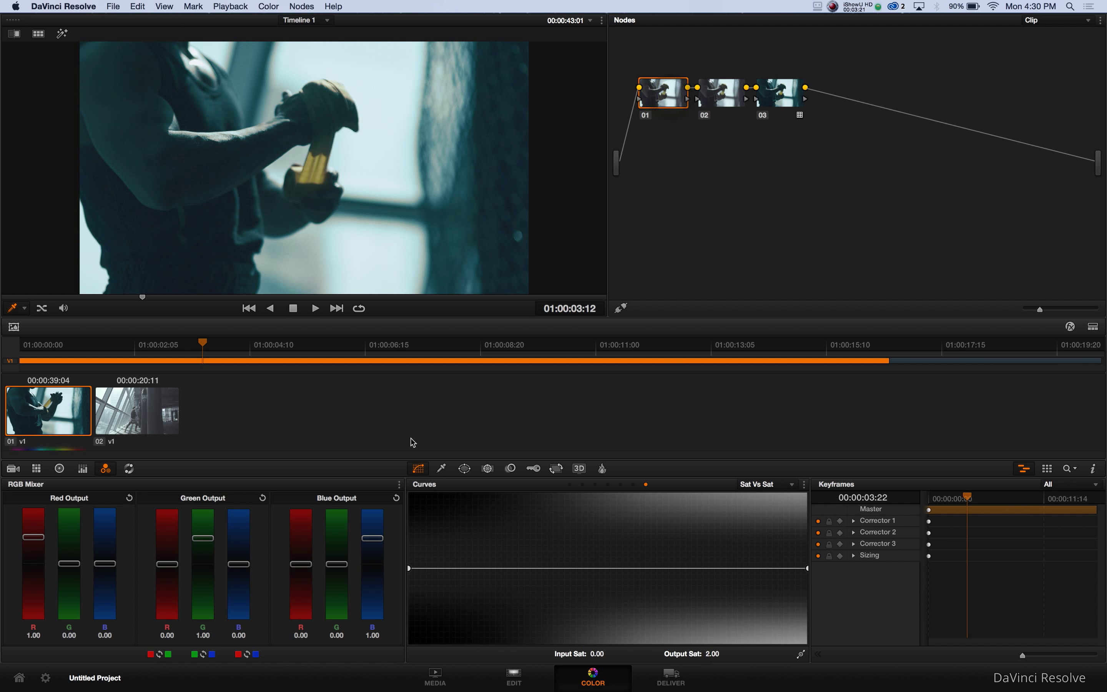
left_click(12, 469)
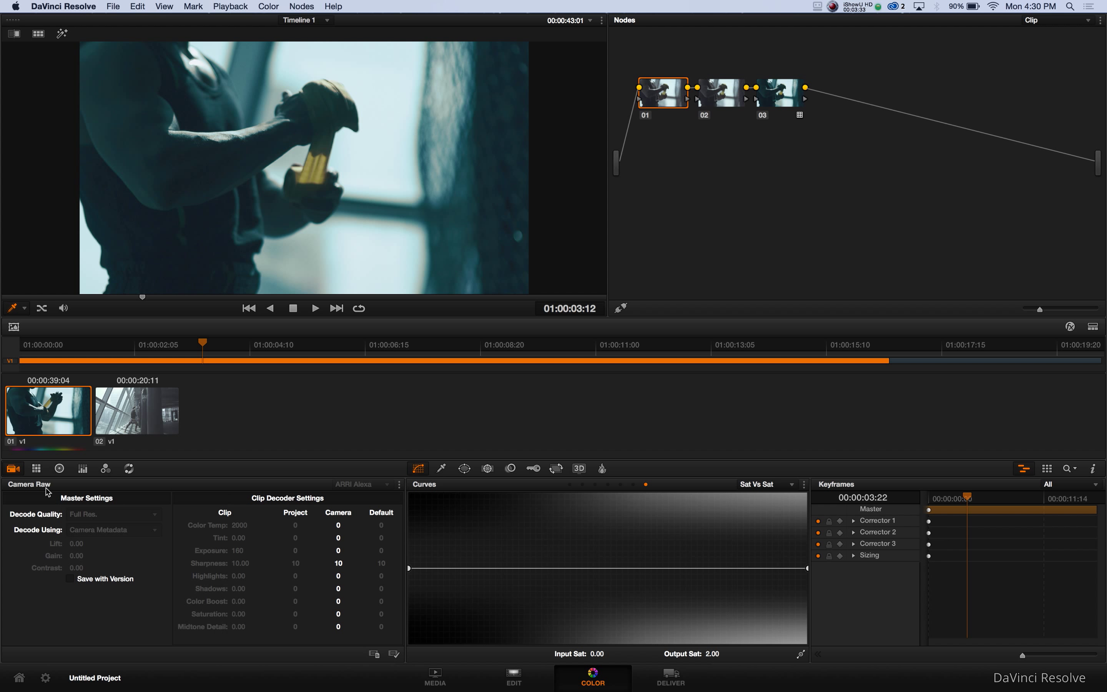
Show the colour wheels and switch the curves from Sat Vs Sat to Custom Luminance/RGB
left_click(36, 469)
left_click(59, 468)
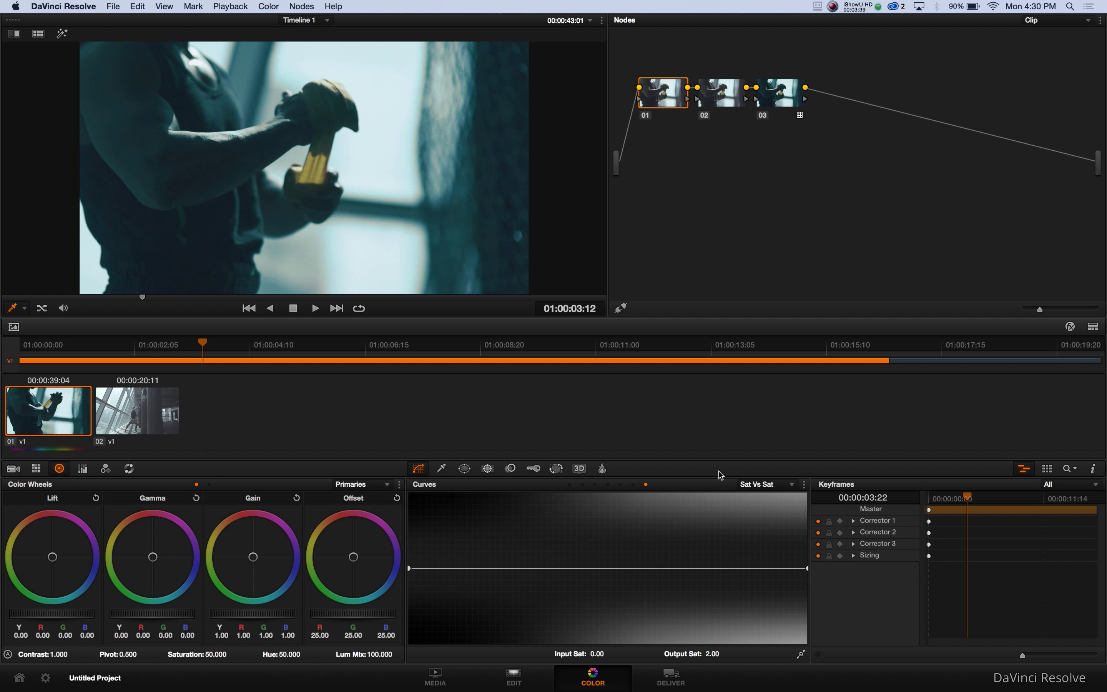
left_click(758, 485)
left_click(758, 497)
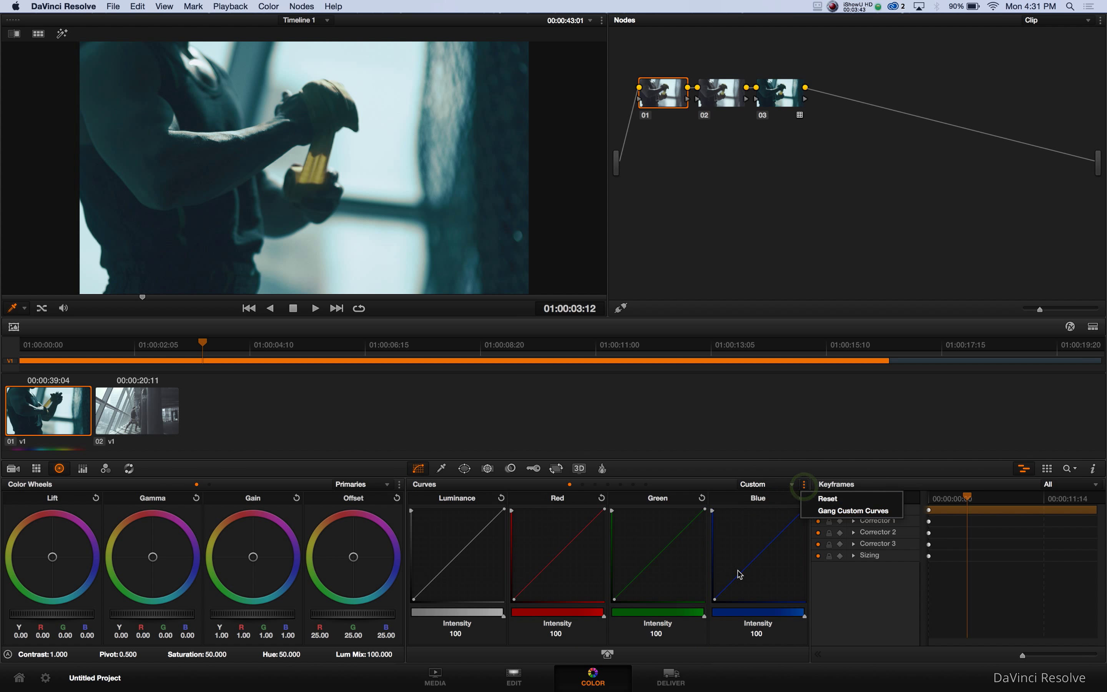
In the enlarged curves window, shape Luminance with a lowered upper point and lifted shadow point
left_click(1092, 326)
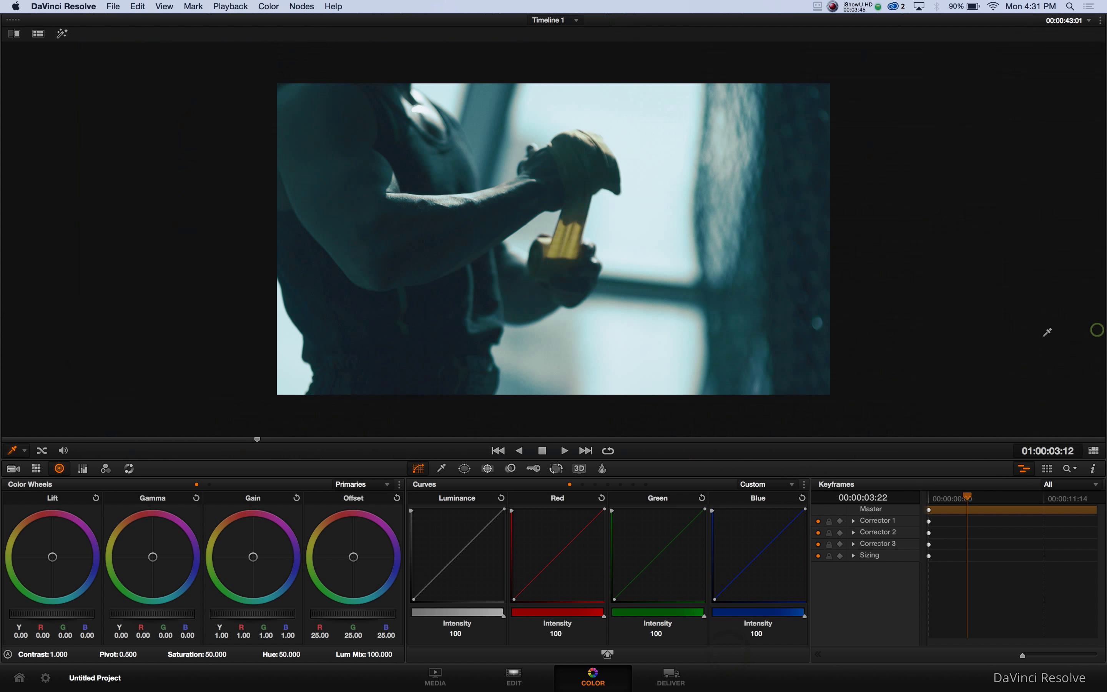
left_click(607, 654)
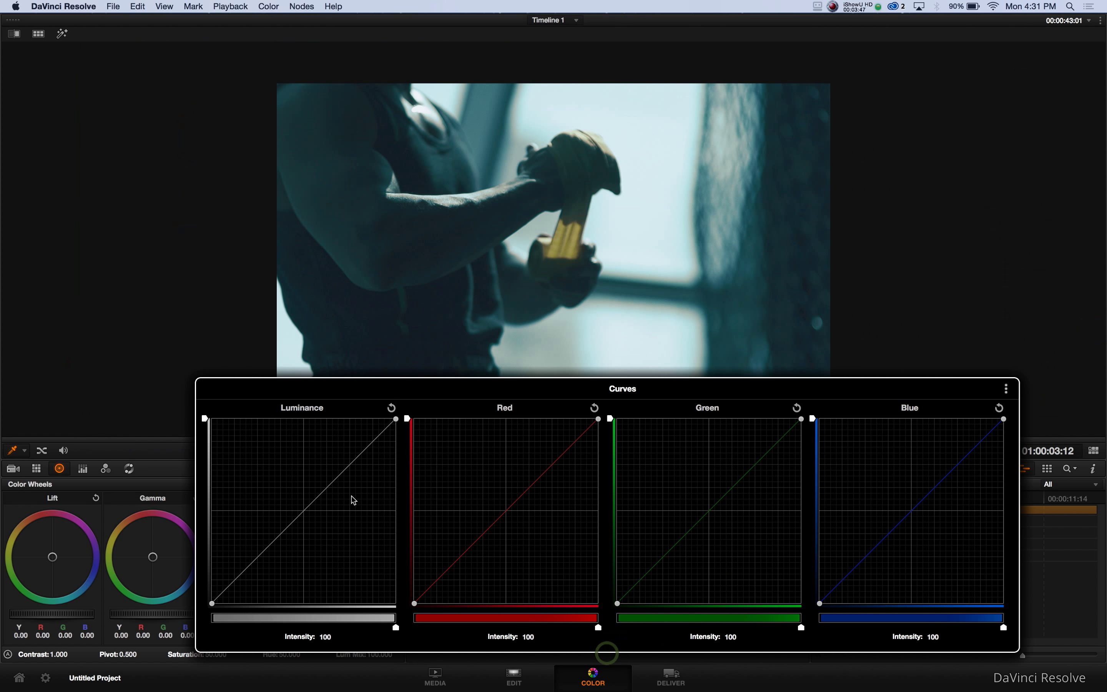
left_click_drag(304, 509, 315, 524)
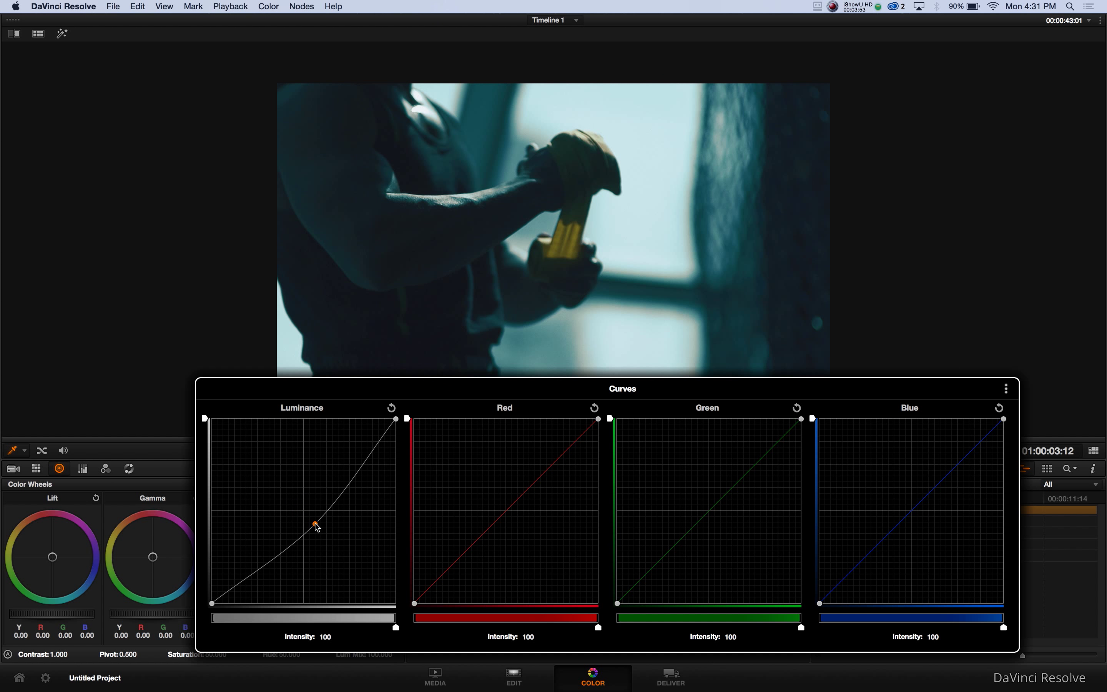
left_click_drag(315, 524, 309, 526)
left_click(391, 407)
left_click(351, 468)
left_click_drag(353, 470, 358, 473)
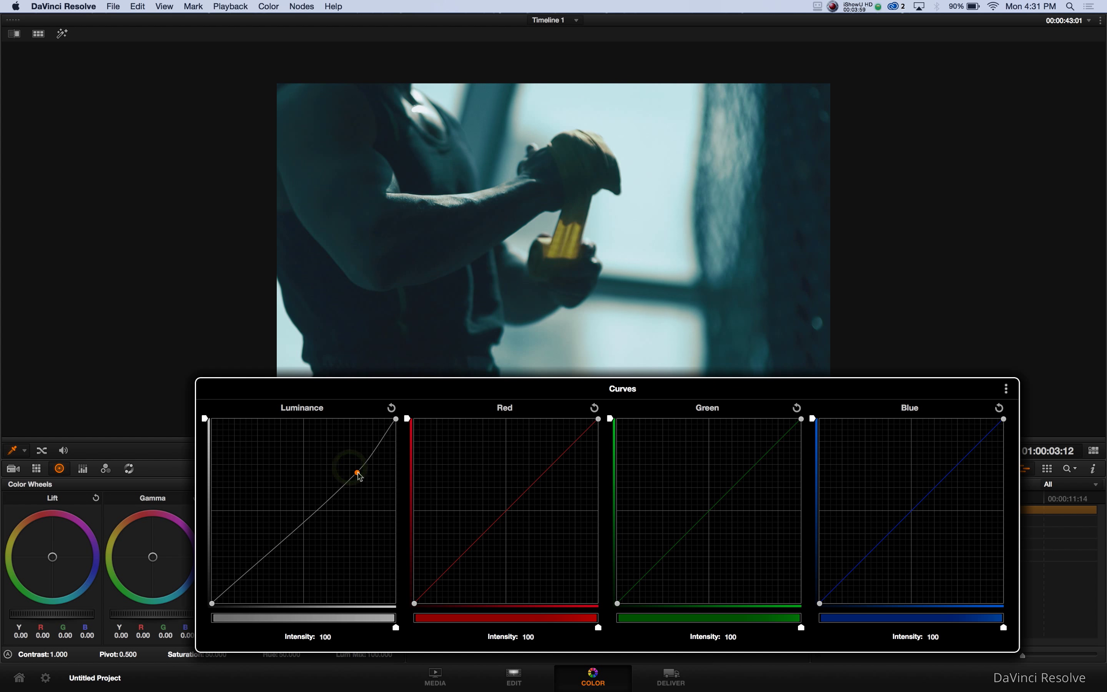
left_click(251, 567)
left_click_drag(252, 568, 254, 567)
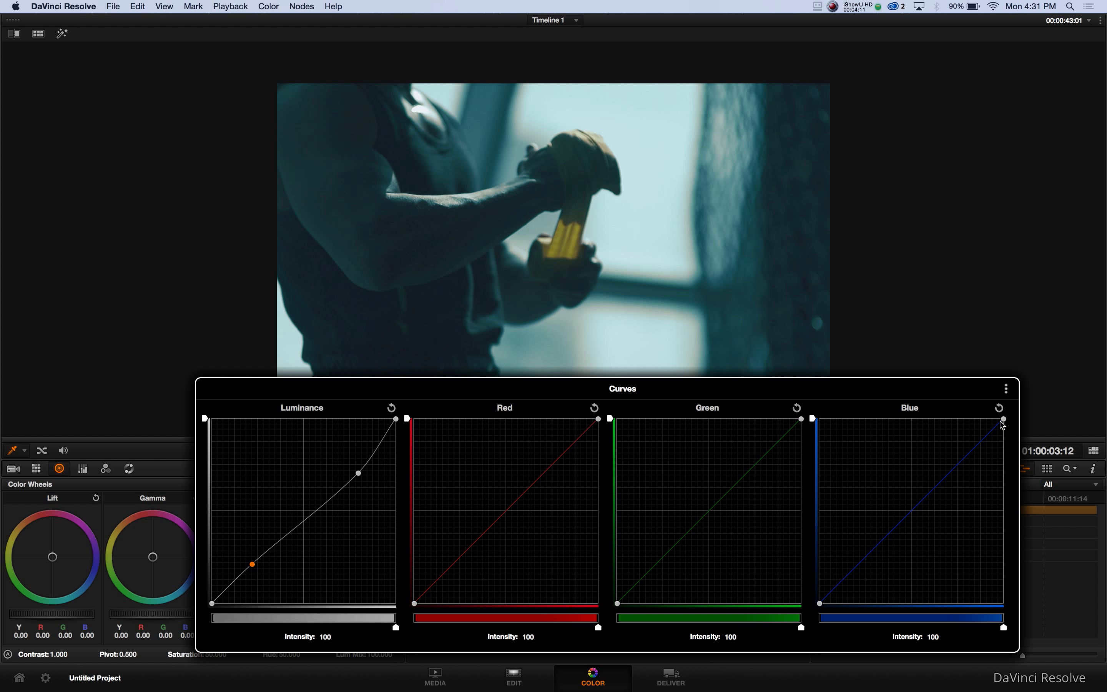
Lower the Blue curve's top point and bow the Red curve through a midpoint
left_click_drag(1002, 419, 999, 433)
left_click(555, 456)
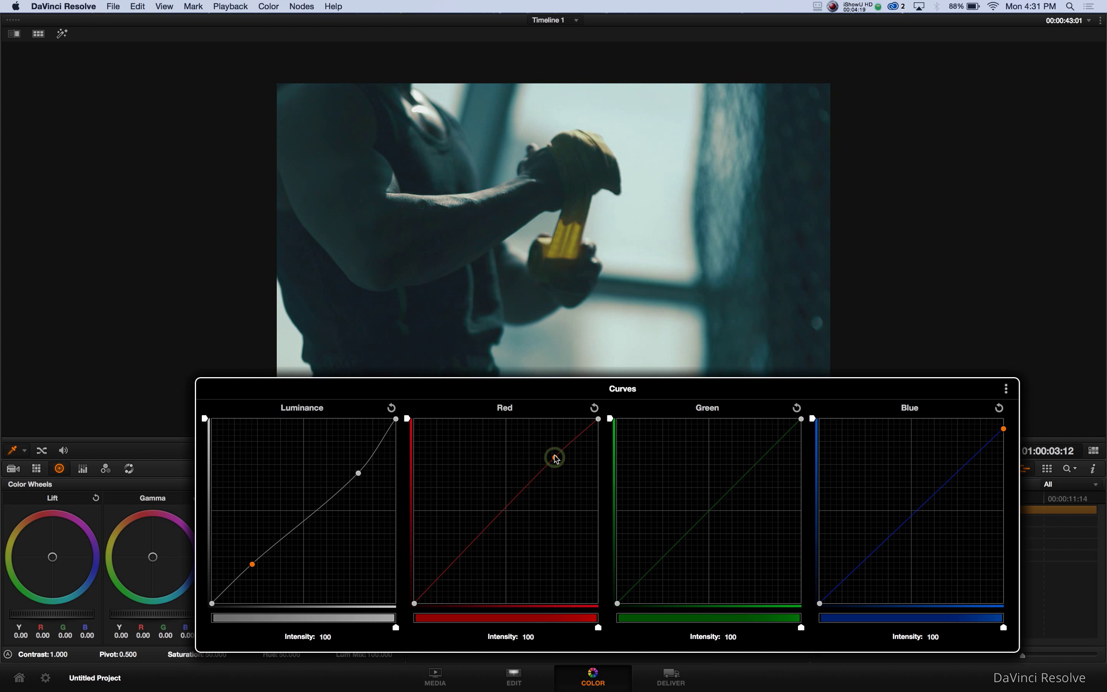
left_click(449, 570)
left_click_drag(450, 570, 454, 575)
mouse_move(598, 630)
left_mouse_down()
mouse_move(531, 625)
mouse_move(602, 632)
left_mouse_up()
left_click(594, 409)
left_click_drag(505, 513, 510, 518)
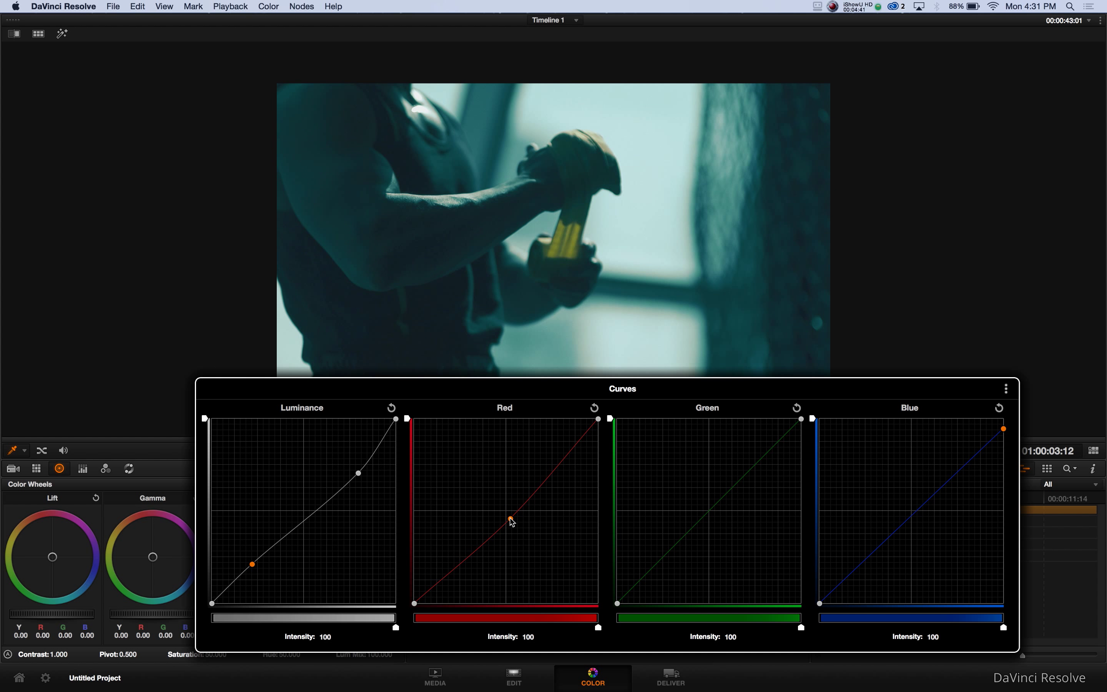
left_click_drag(512, 521, 502, 504)
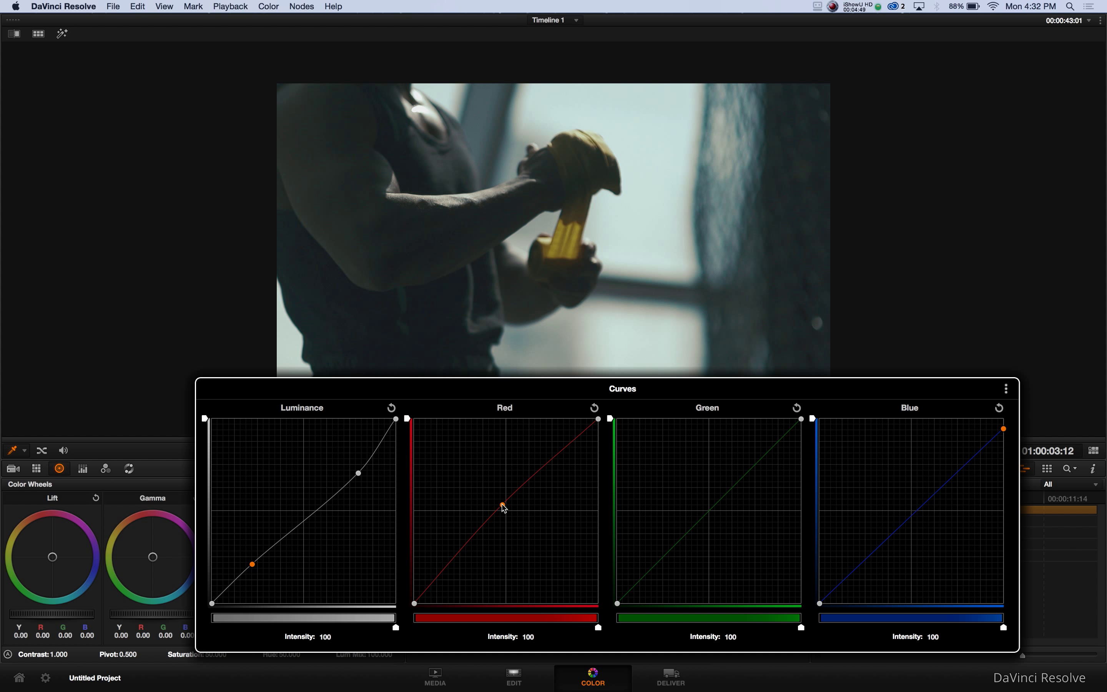
Nudge the Blue curve's top point slightly lower in the reopened curves window, then close it
left_click(748, 673)
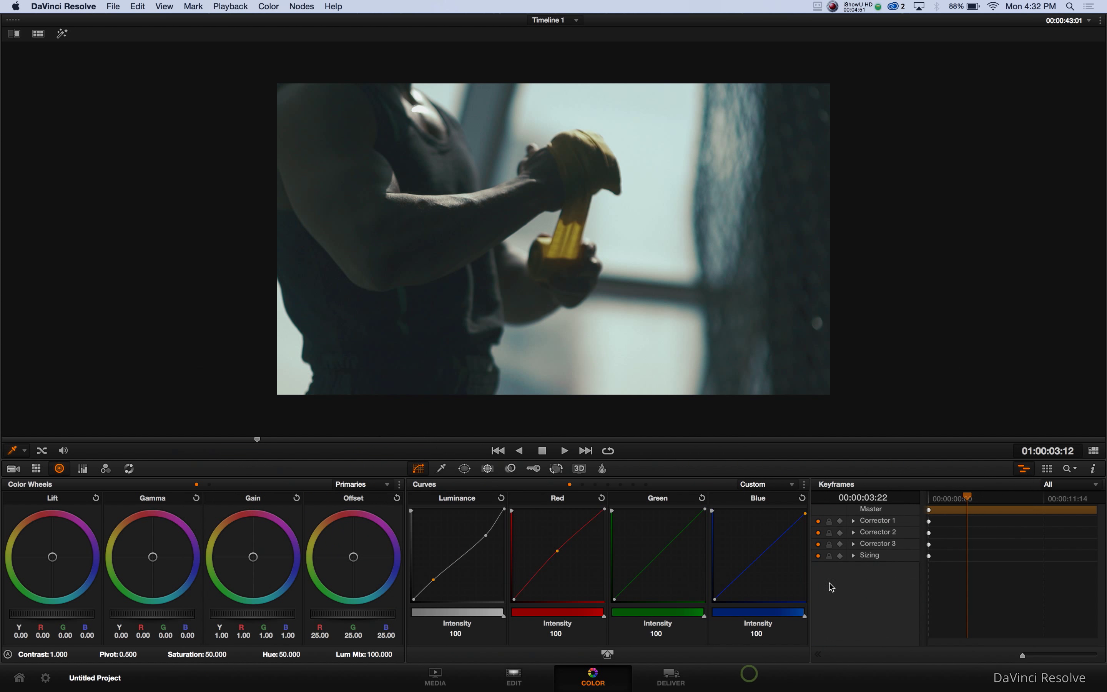
left_click(607, 654)
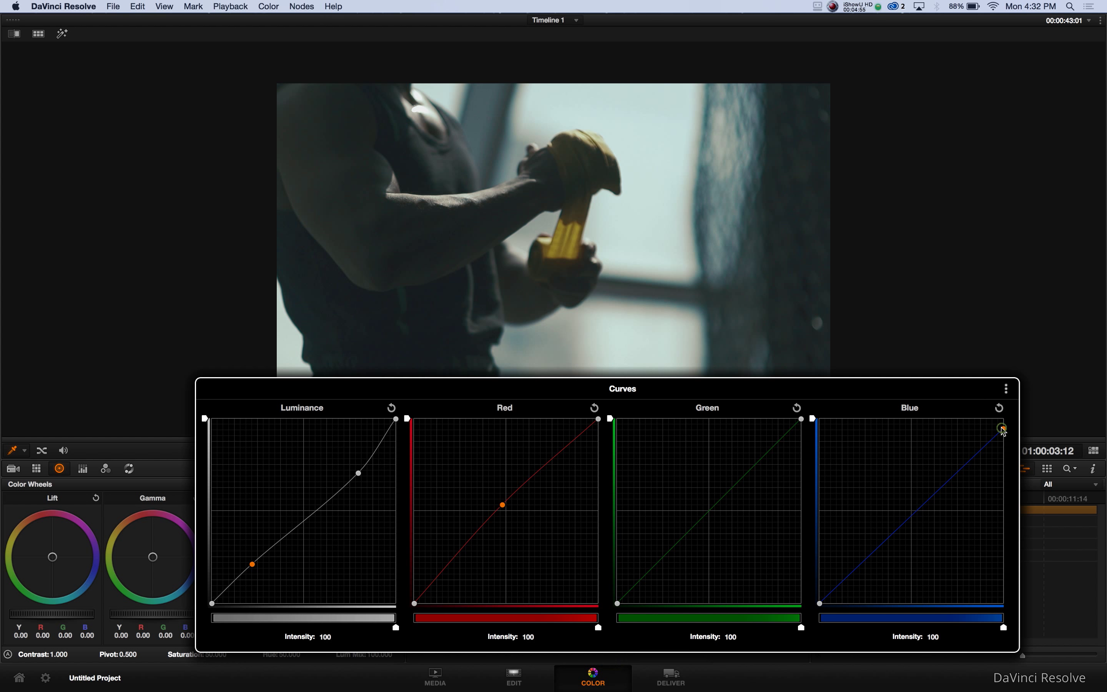
left_click_drag(1003, 427, 1002, 436)
left_click(853, 671)
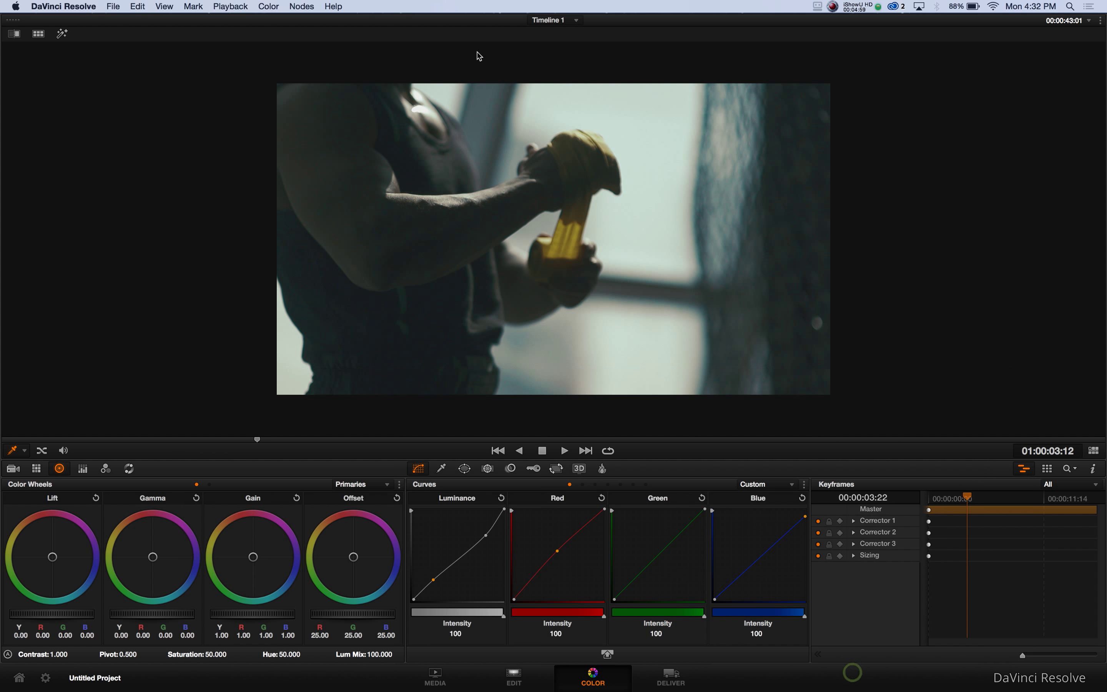
Apply 2.35 output blanking to letterbox the clip and preview it full screen
left_click(272, 8)
mouse_move(388, 216)
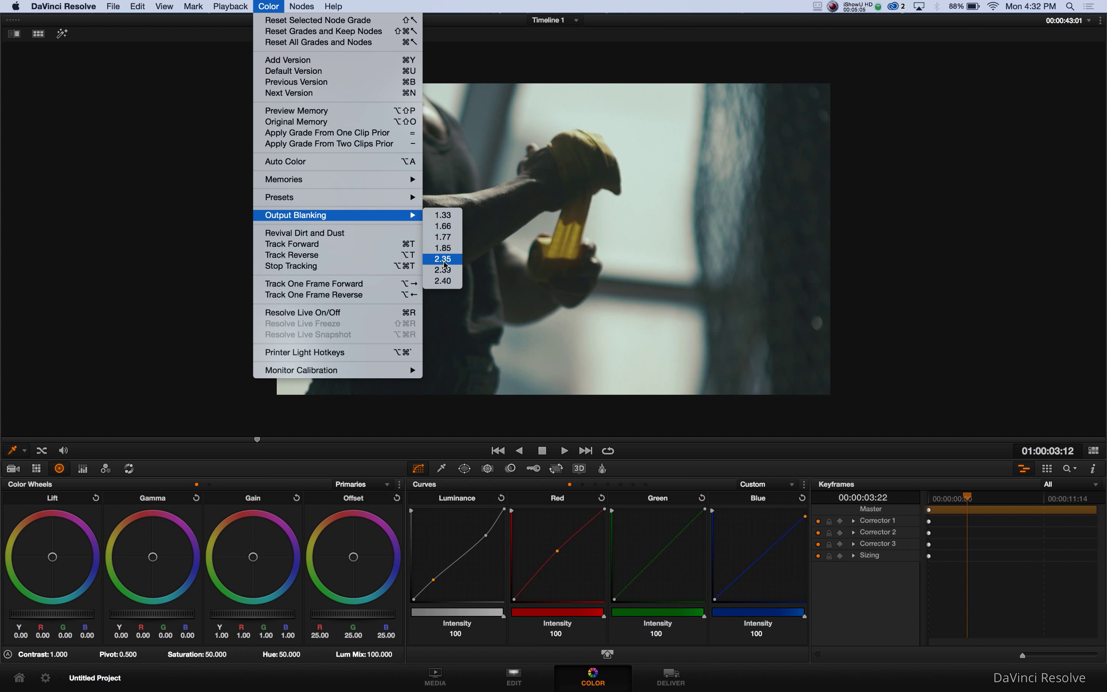
left_click(448, 251)
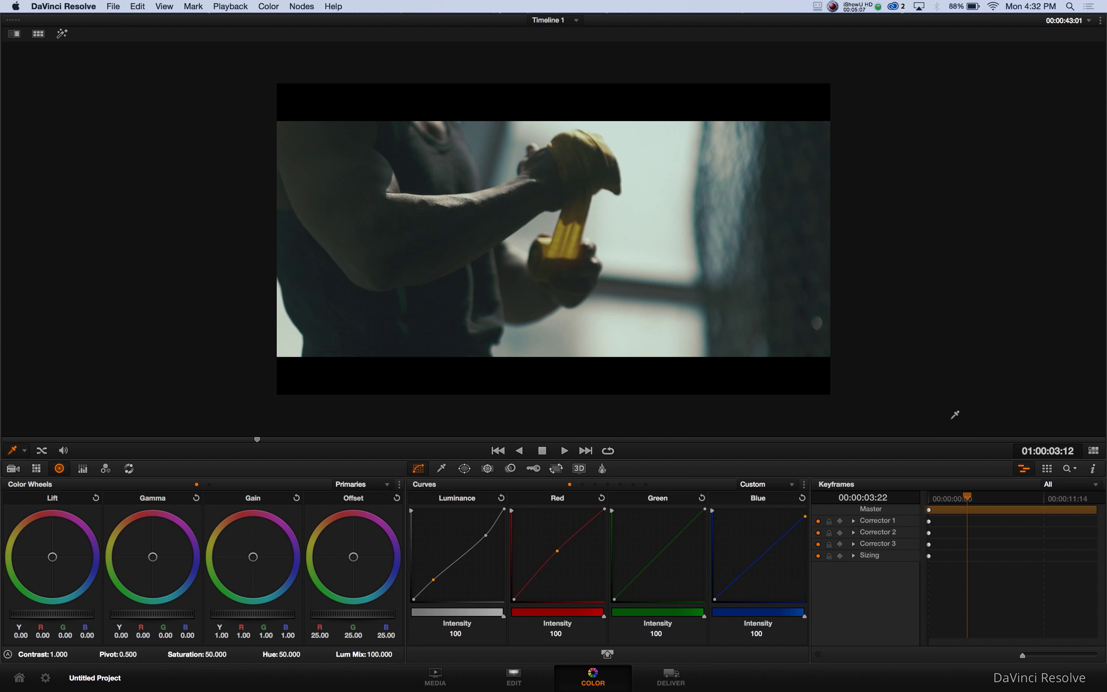
key("super+f")
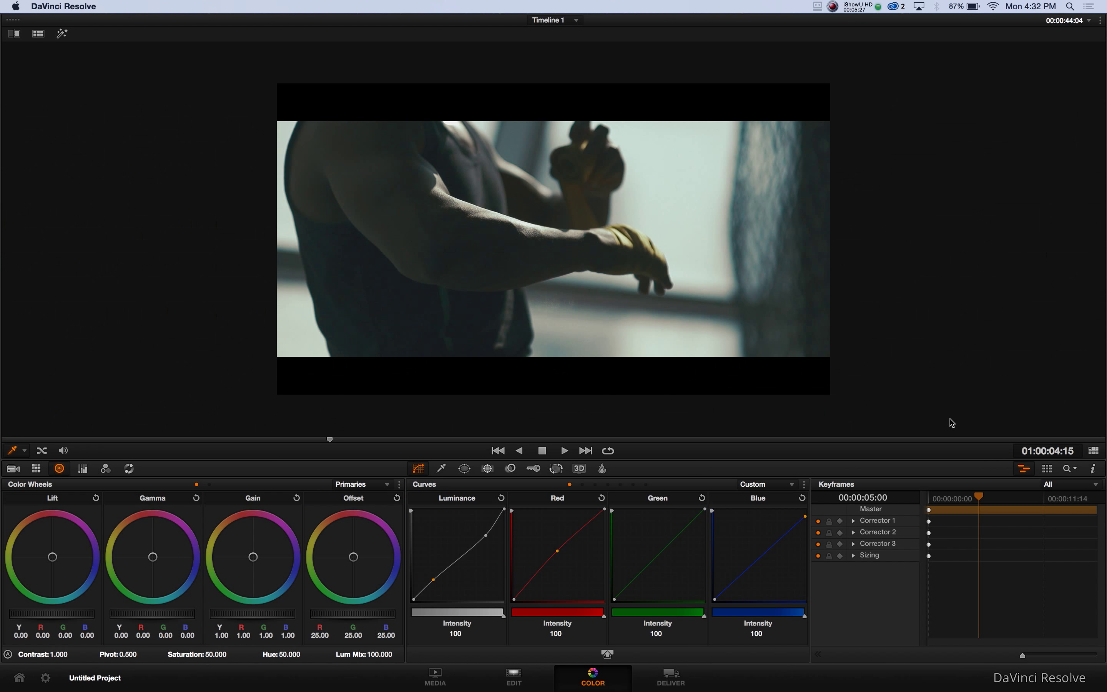
Set node 02's Blur palette to Sharpen mode with radius lowered from 0.50 to 0.46
left_click(1093, 459)
left_click(1095, 451)
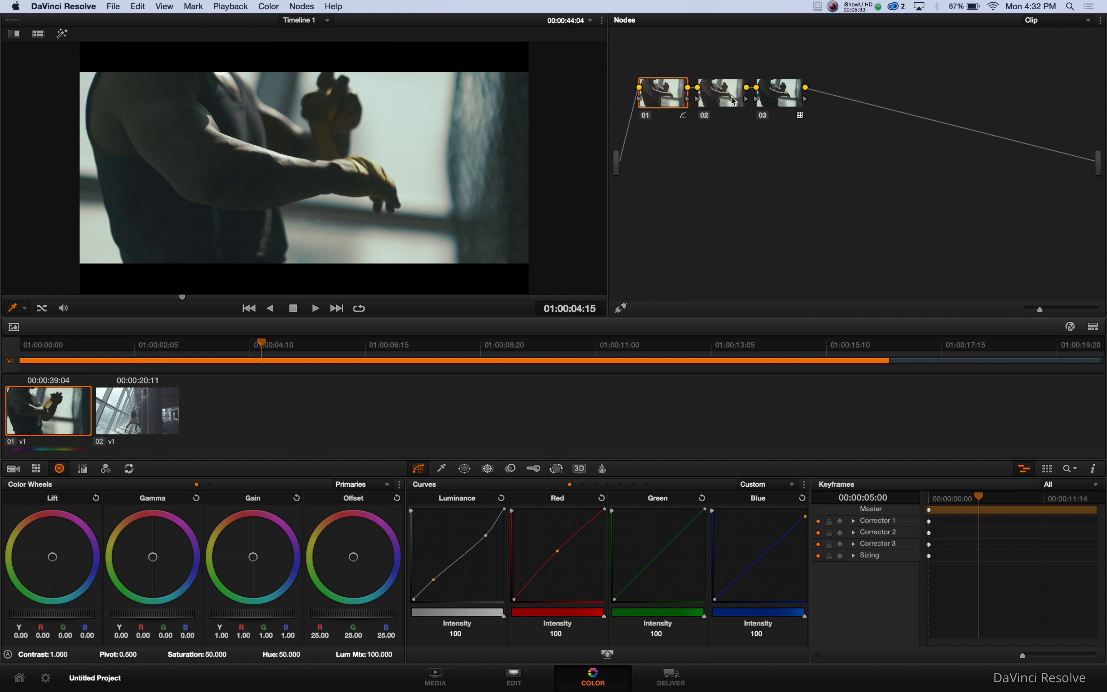
left_click(732, 100)
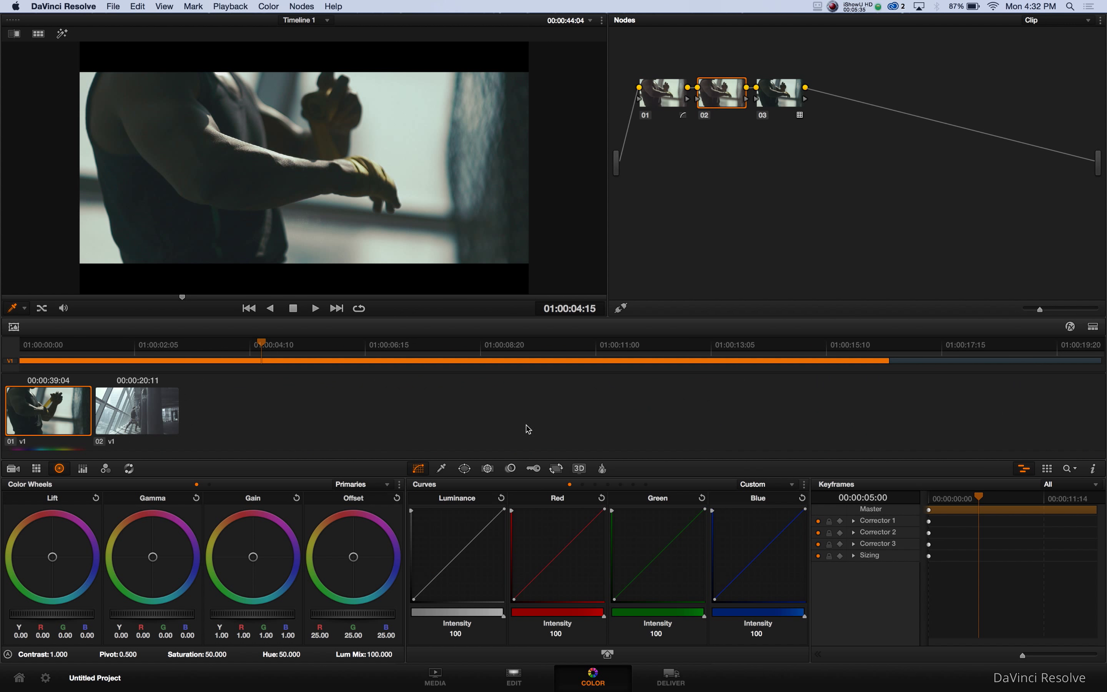
left_click(509, 470)
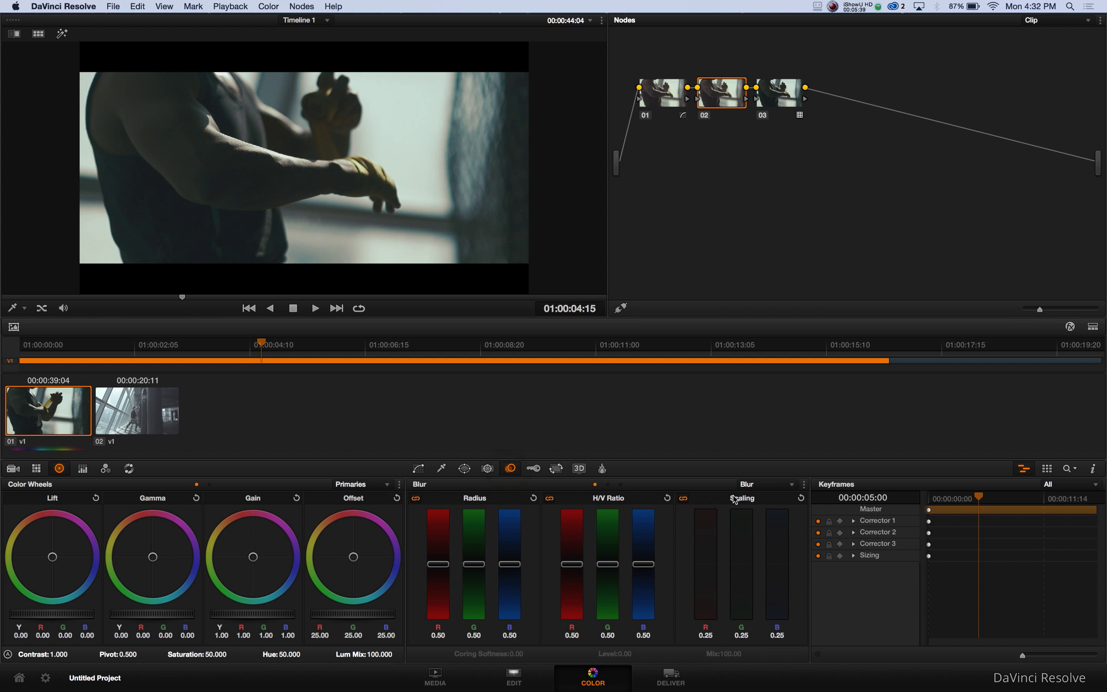
left_click(761, 488)
left_click(760, 507)
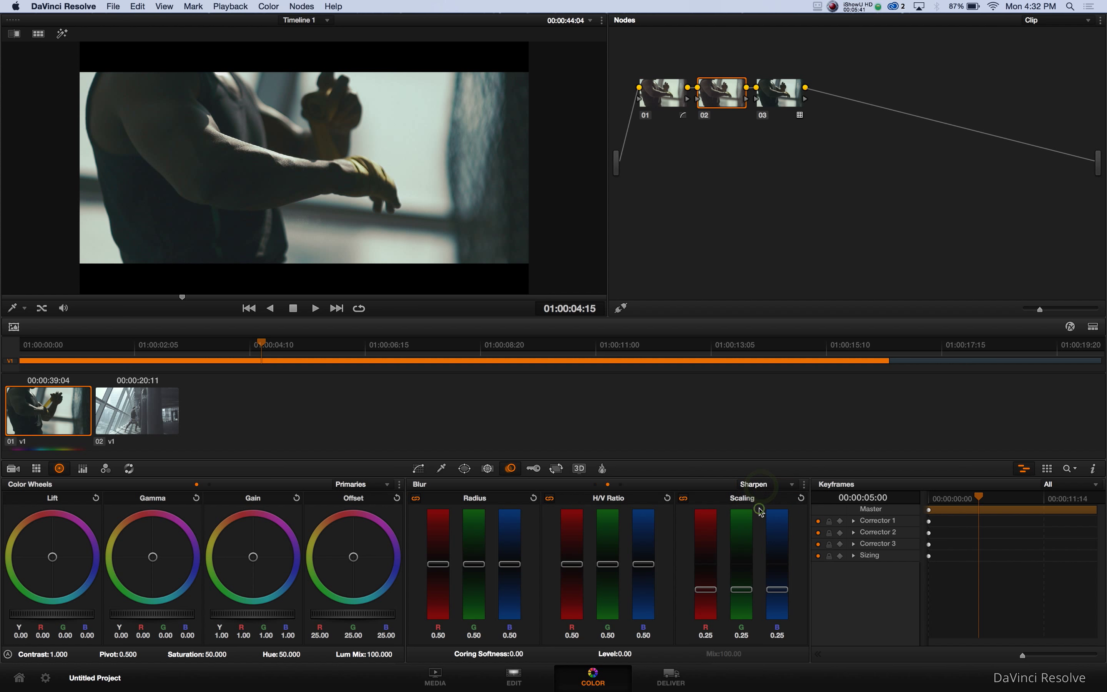
left_click_drag(439, 564, 441, 569)
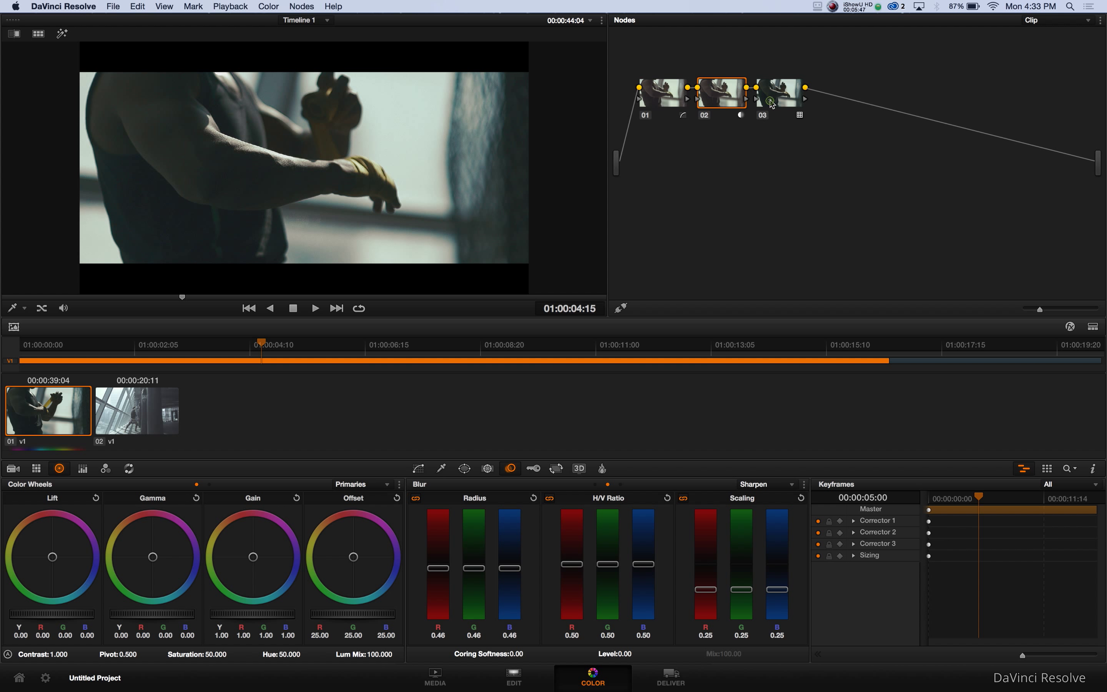
left_click_drag(767, 104, 770, 103)
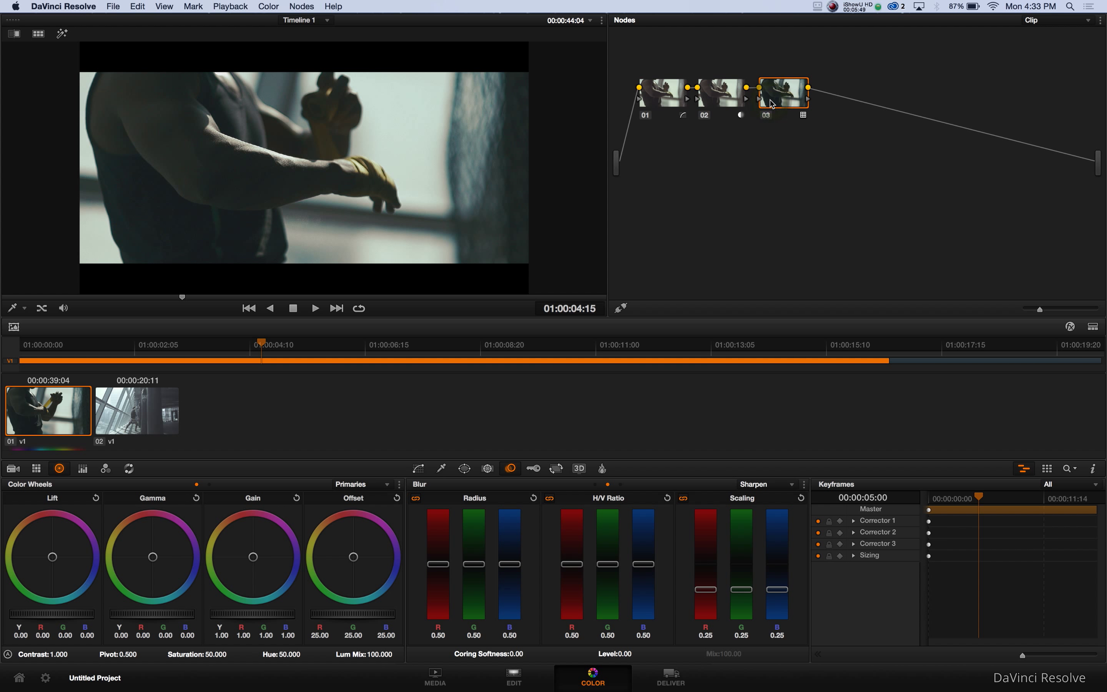
Add serial node 04 with a Sat Vs Sat curve: right end raised, left end lowered to 0.89
key("alt+s")
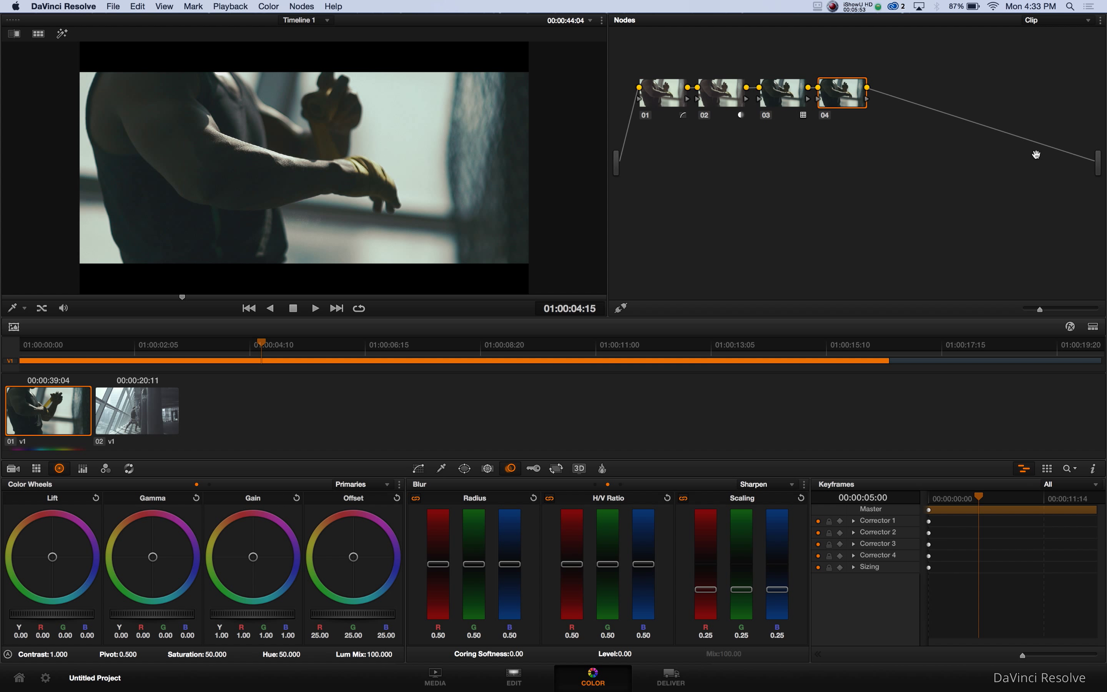
left_click(419, 469)
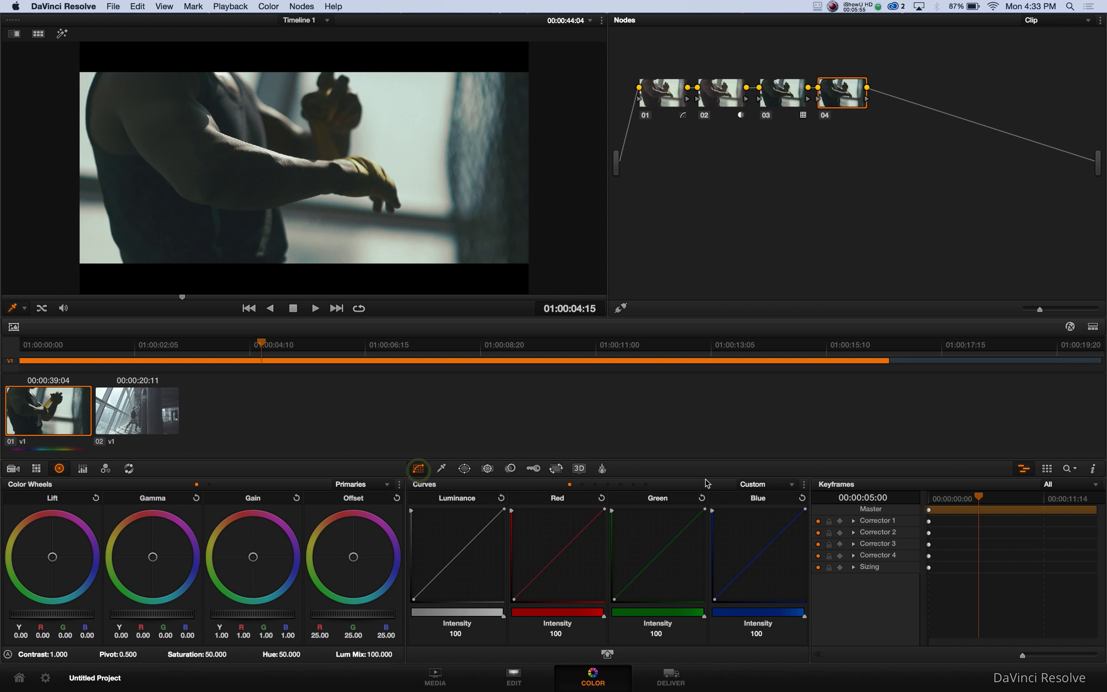
left_click(758, 484)
left_click(755, 569)
left_click(1093, 327)
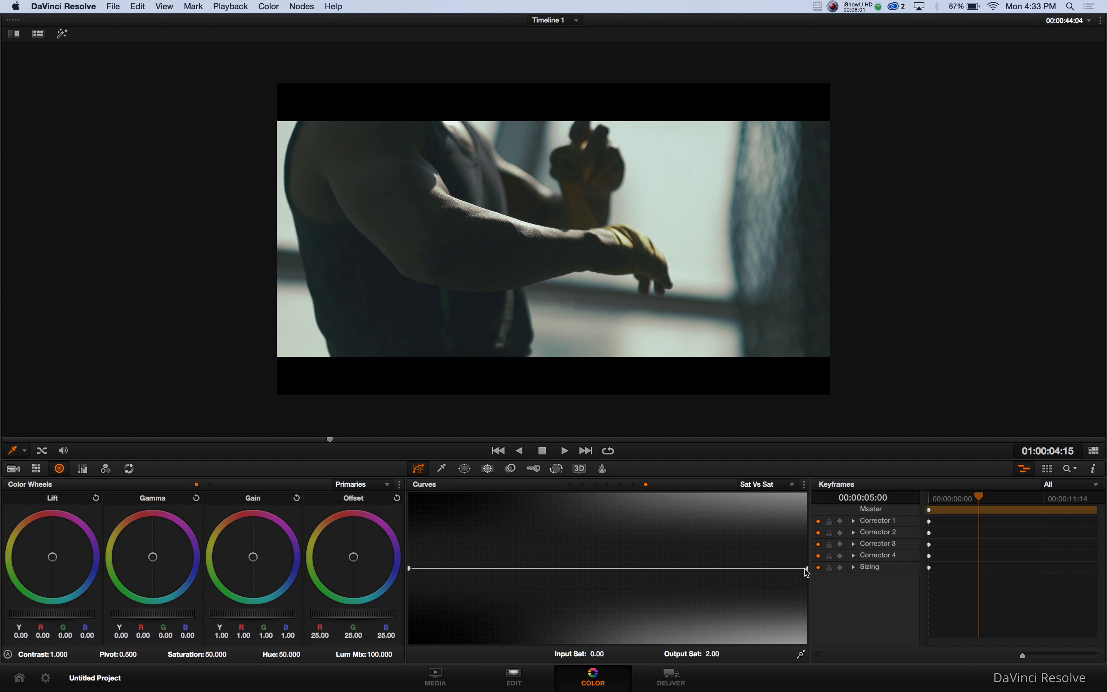
left_click_drag(806, 568, 805, 535)
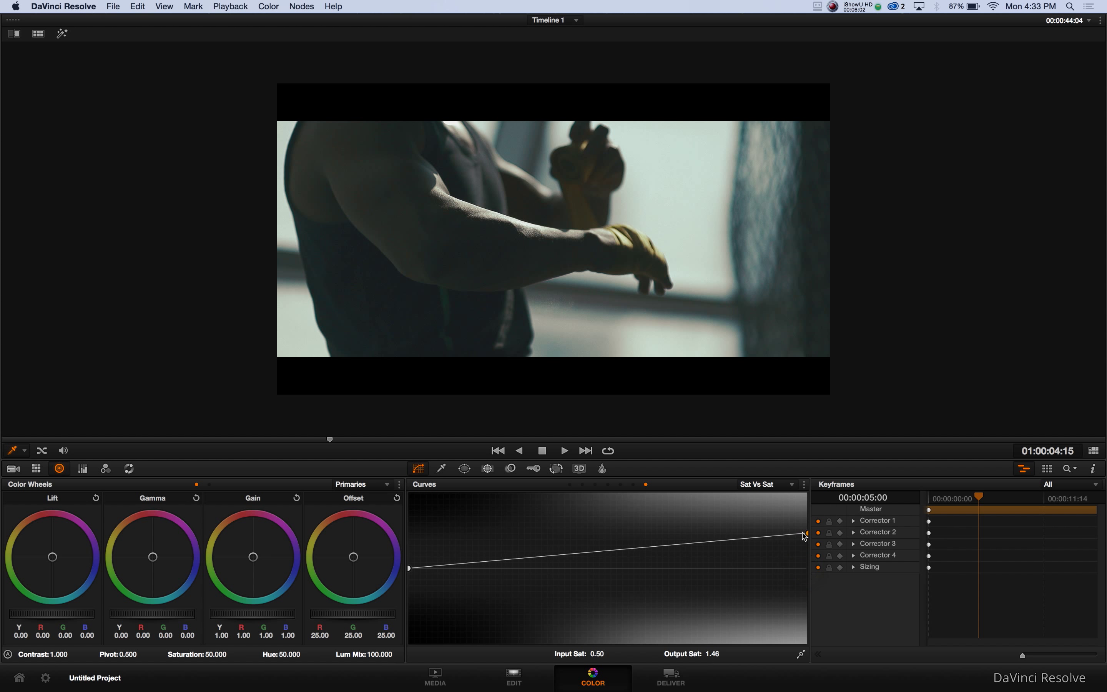
mouse_move(409, 573)
left_mouse_down()
mouse_move(410, 594)
mouse_move(409, 580)
left_mouse_up()
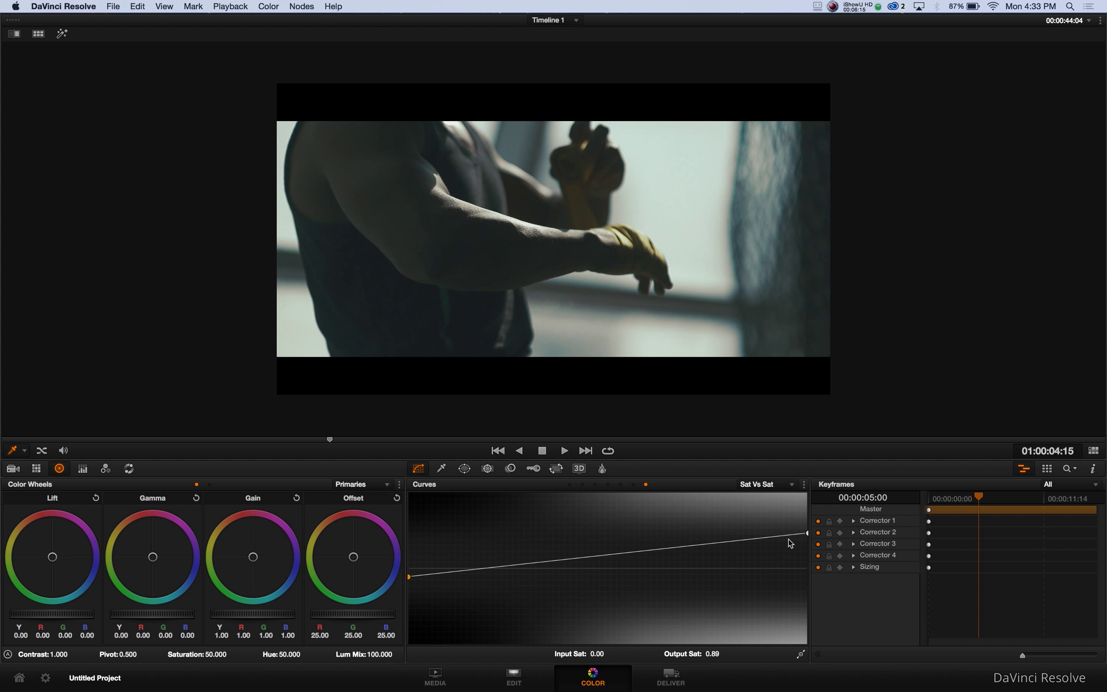
Restore the node graph, bypass node 03 to compare, then re-enable it
left_click(1095, 451)
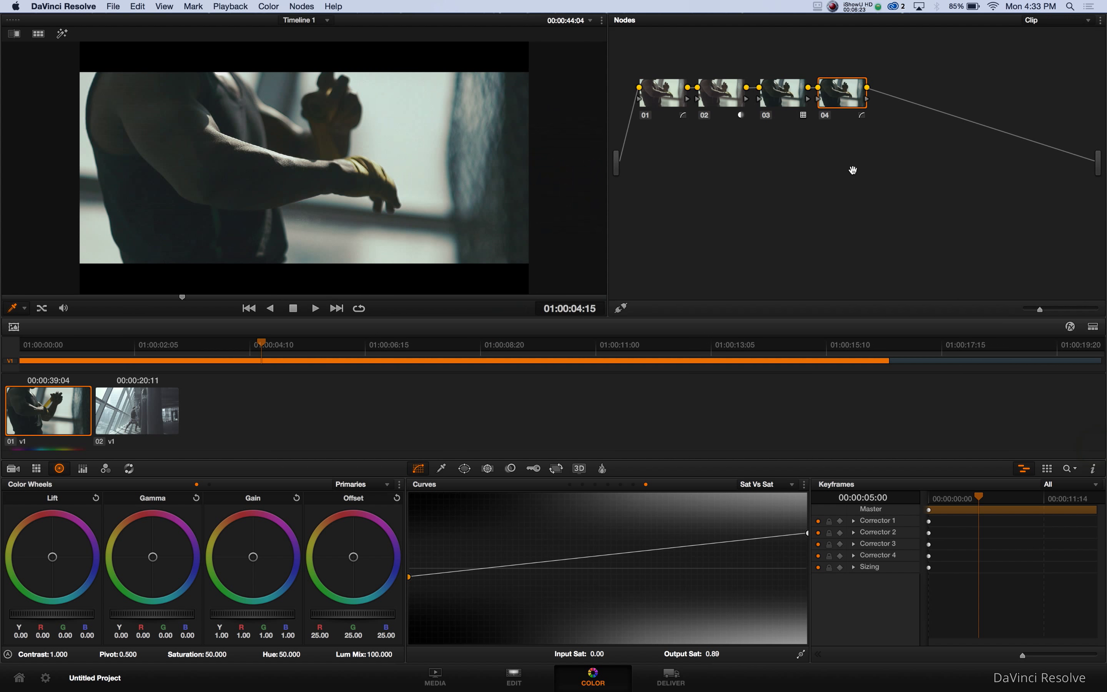
left_click(764, 117)
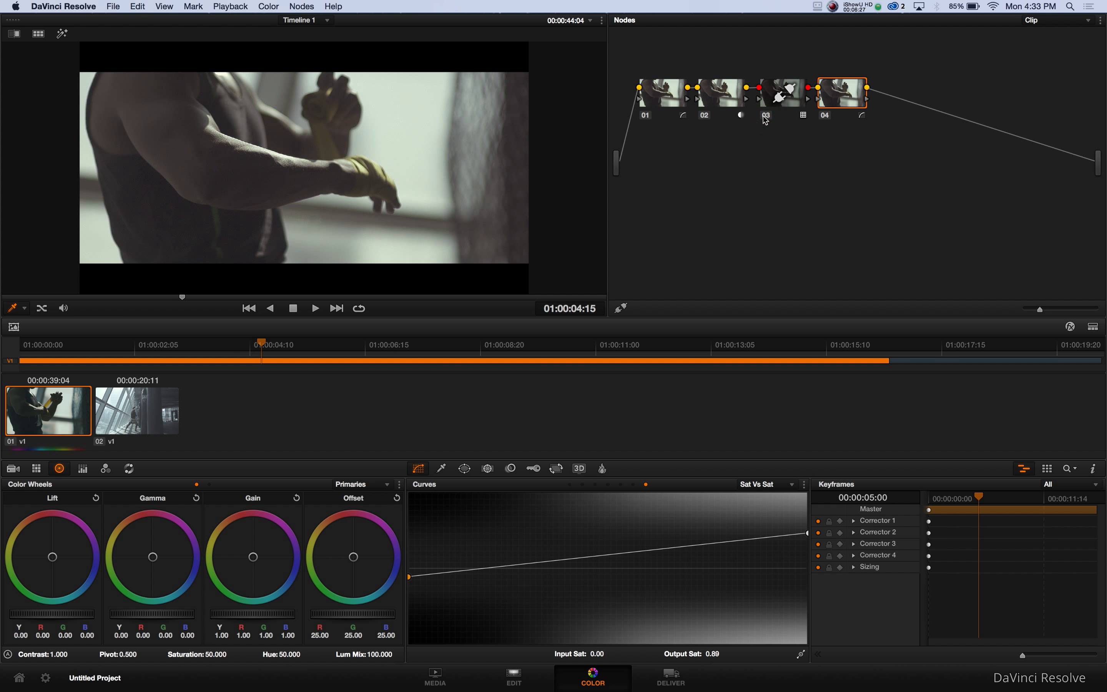
left_click(765, 116)
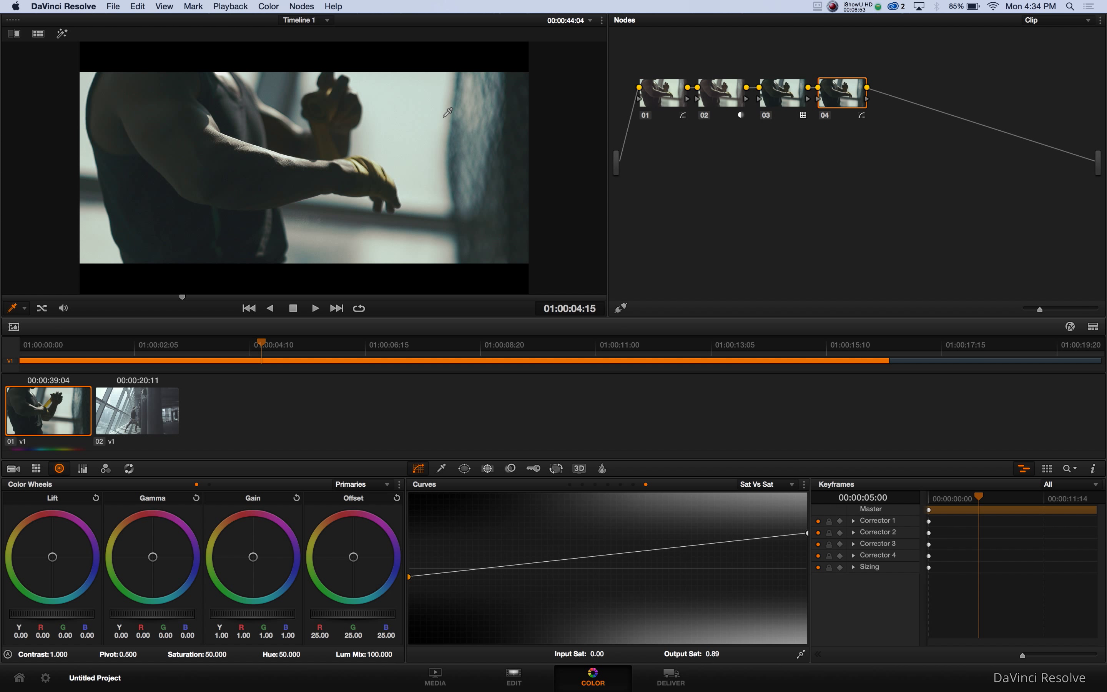
Add serial node 05 and set its curve type to Lum Vs Sat
key("alt+s")
left_click(770, 488)
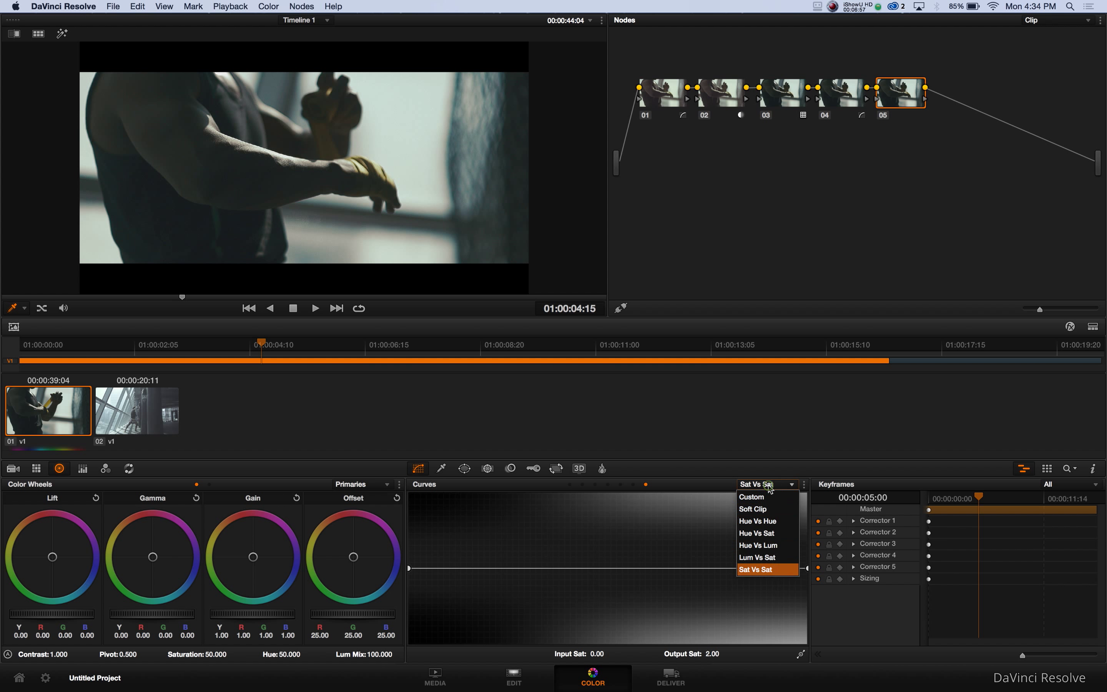
left_click(754, 557)
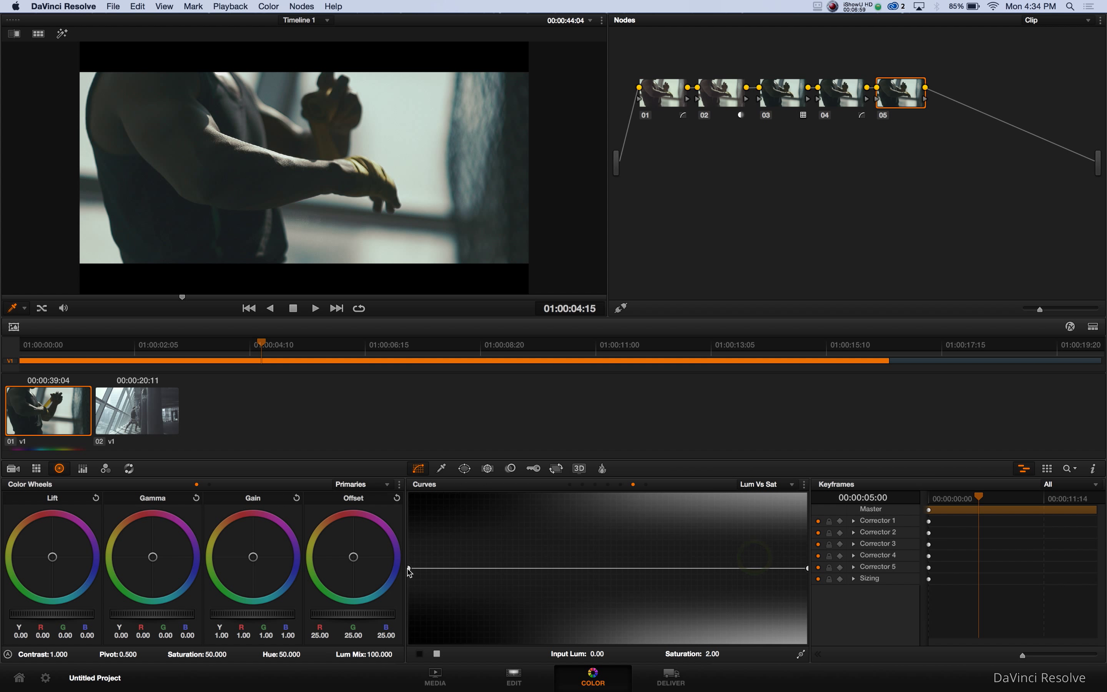
Desaturate deep shadows, lift low midtones to 1.30, ease highlights to 0.63, and preview full screen
left_click_drag(409, 569, 428, 652)
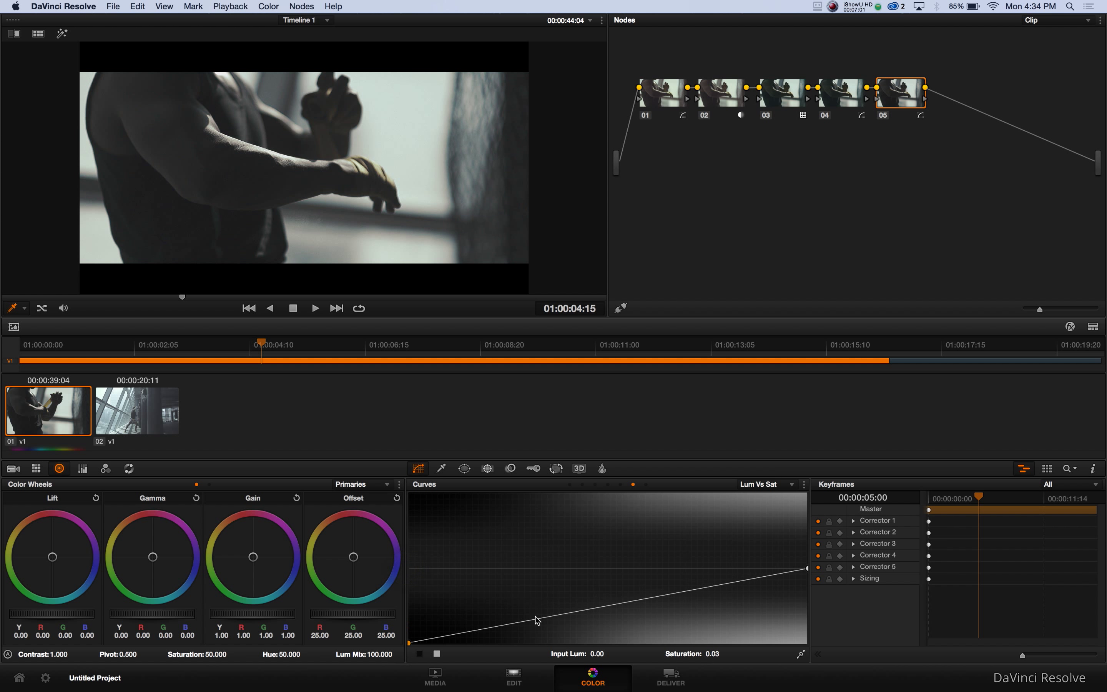
left_click_drag(536, 619, 505, 548)
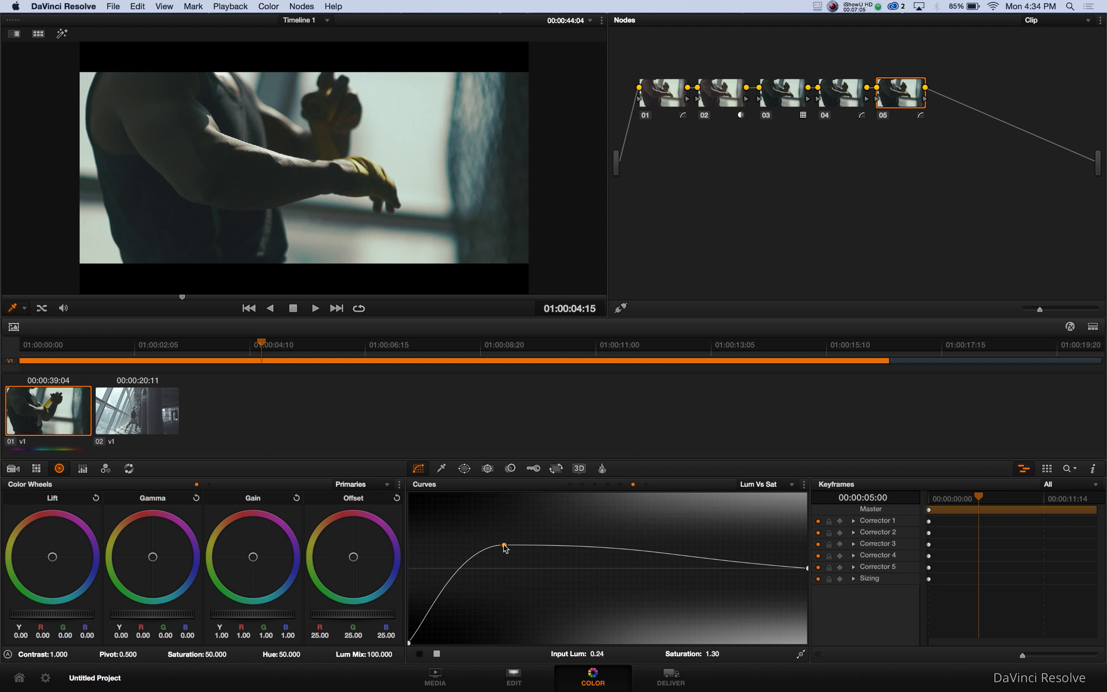
left_click_drag(806, 569, 804, 600)
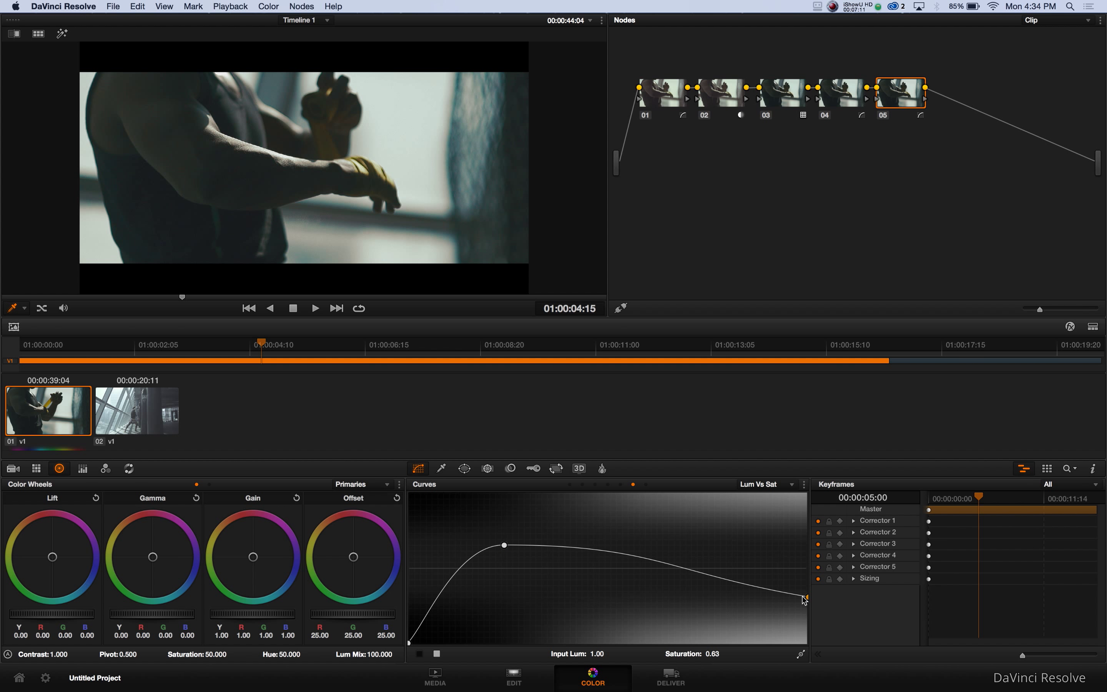
key("super+f")
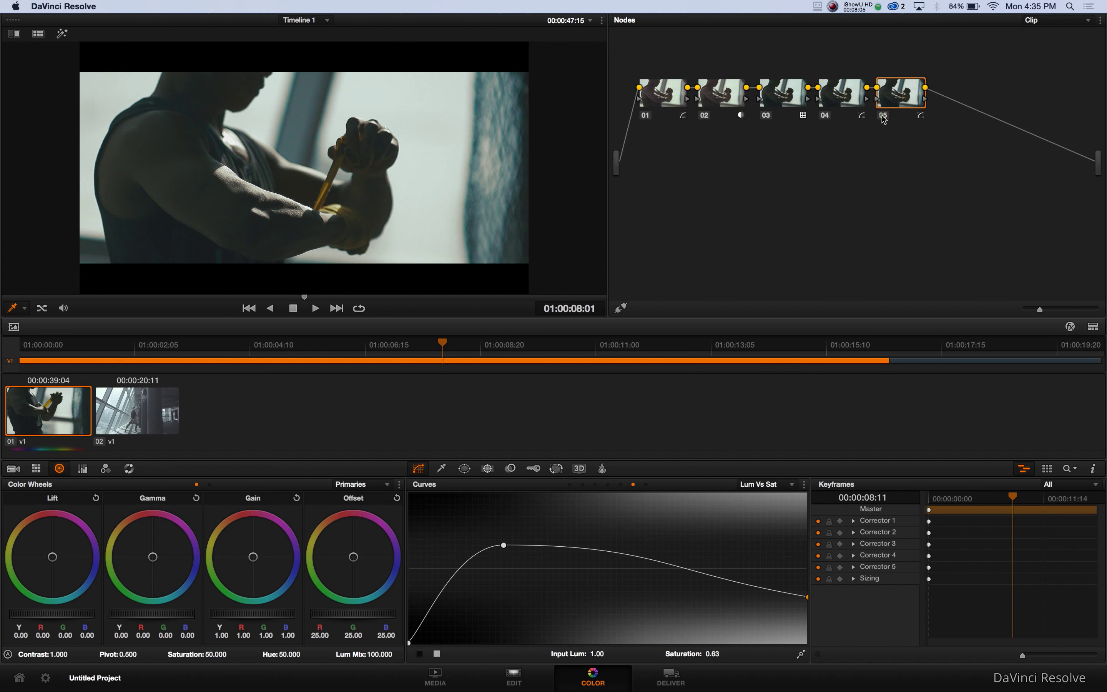
left_click(884, 116)
left_click(824, 116)
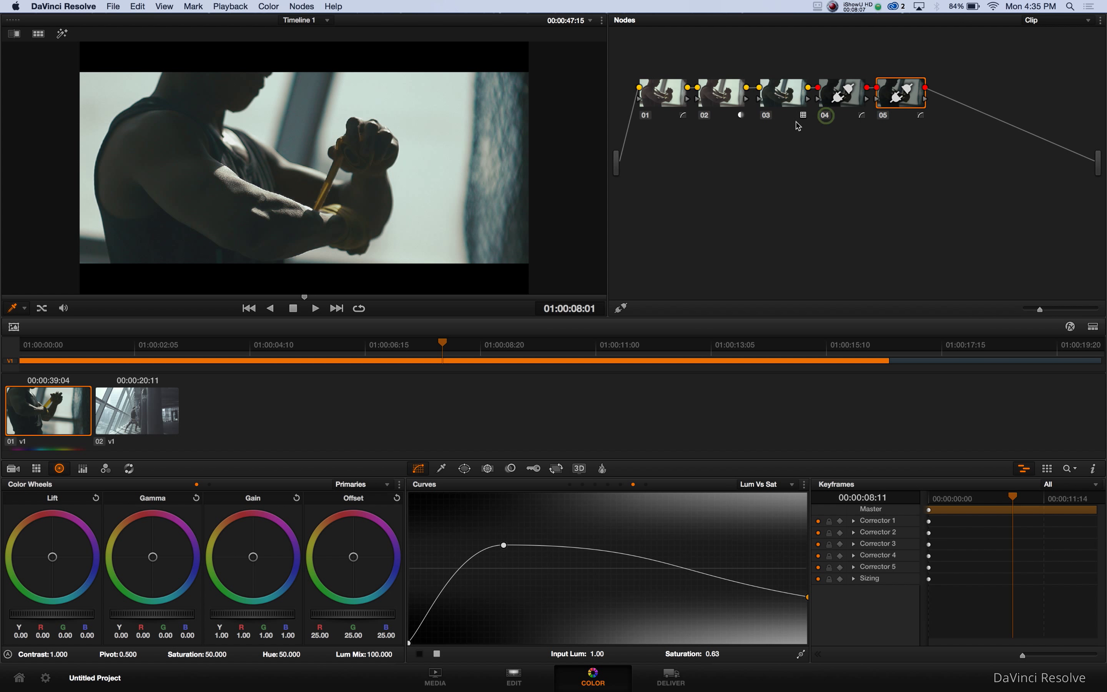
left_click(766, 116)
left_click(709, 116)
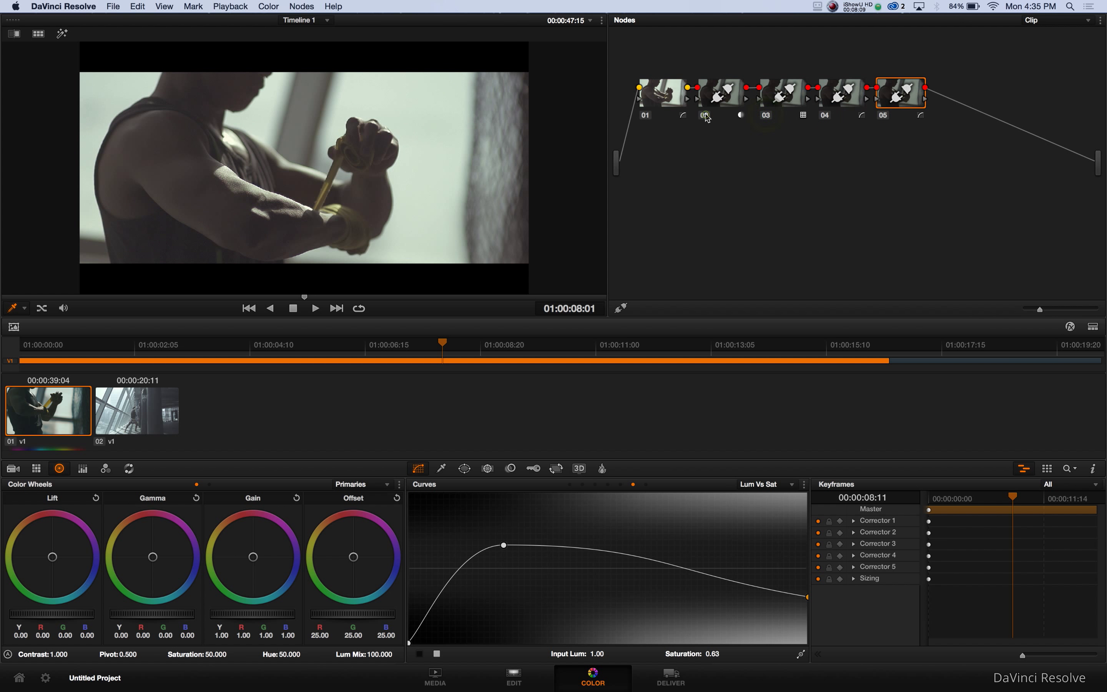
left_click(646, 115)
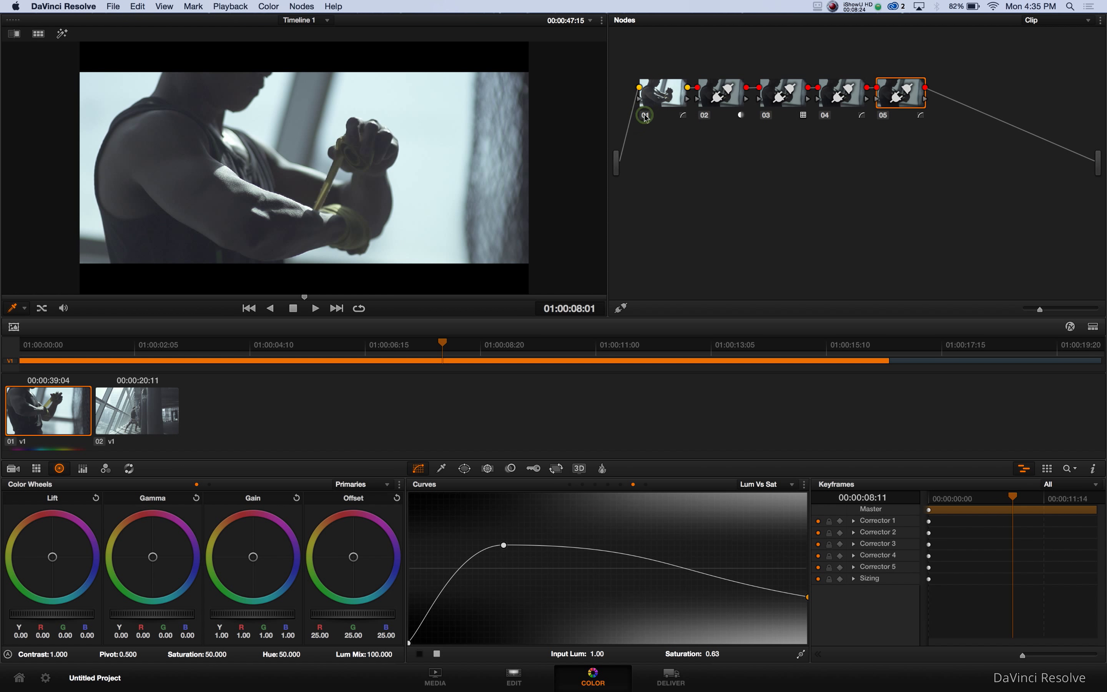
left_click(705, 115)
left_click(766, 116)
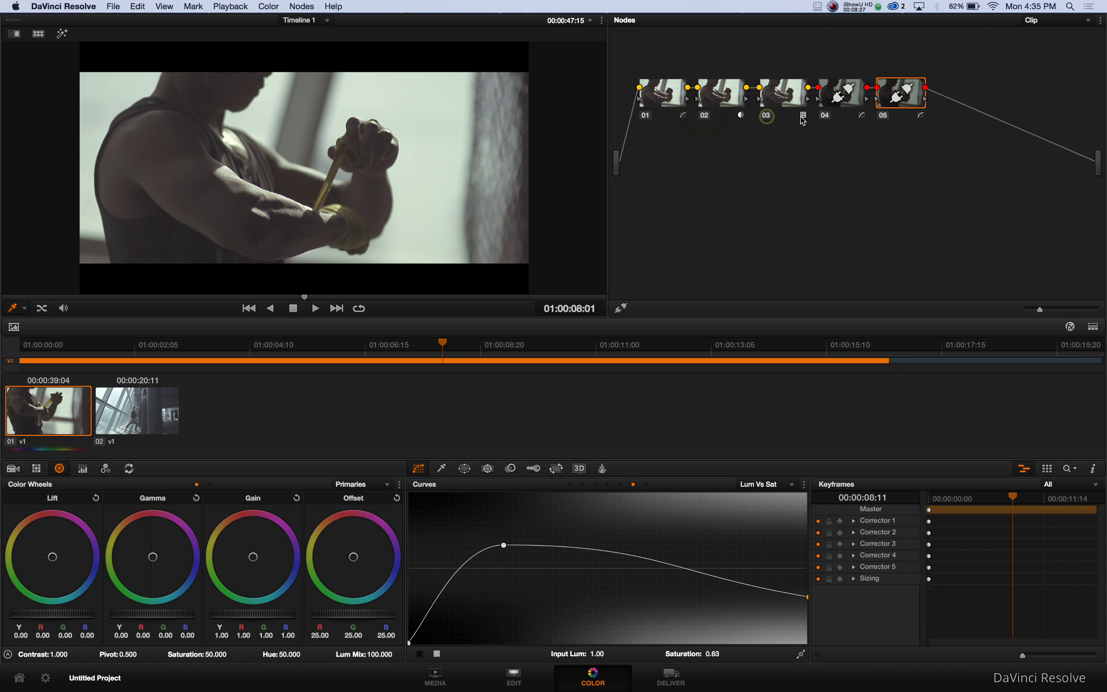
left_click(825, 115)
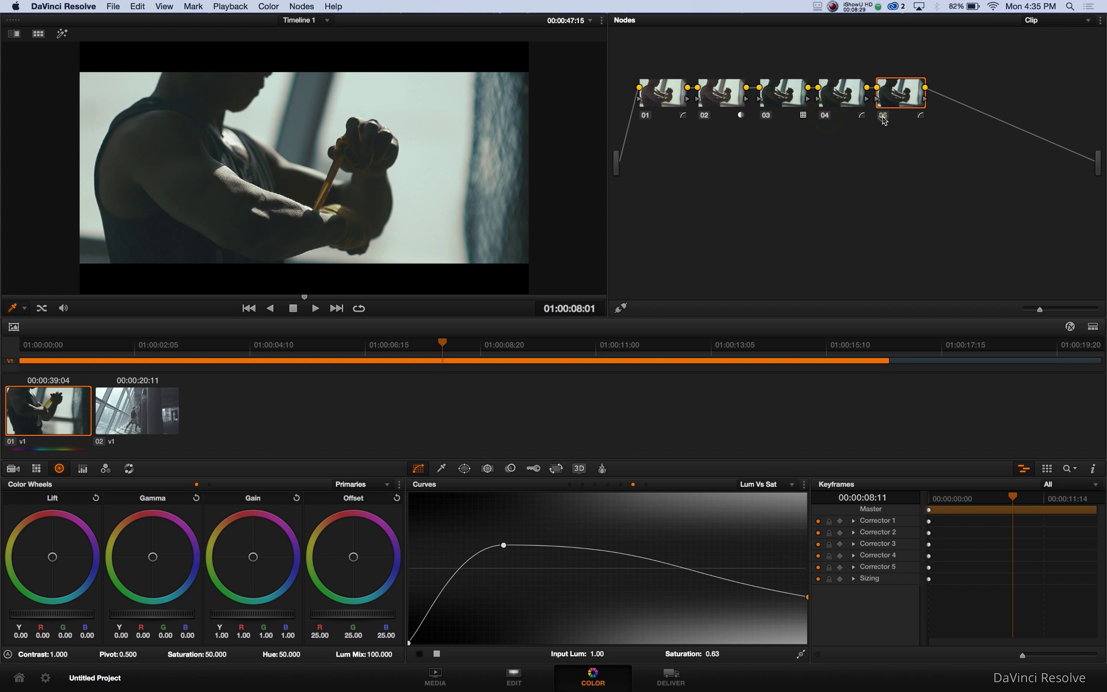